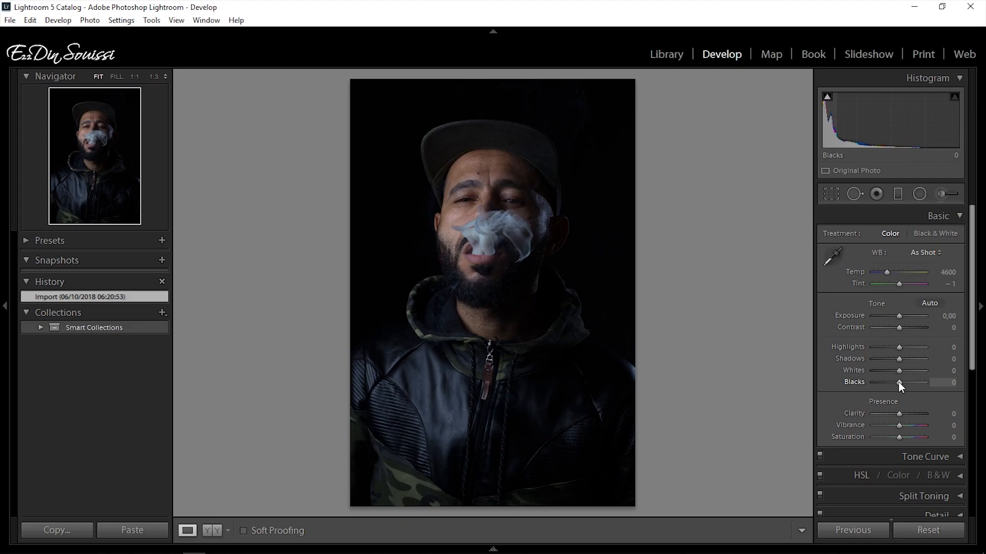
- Raise the photo's Exposure to +1.00
click(901, 315)
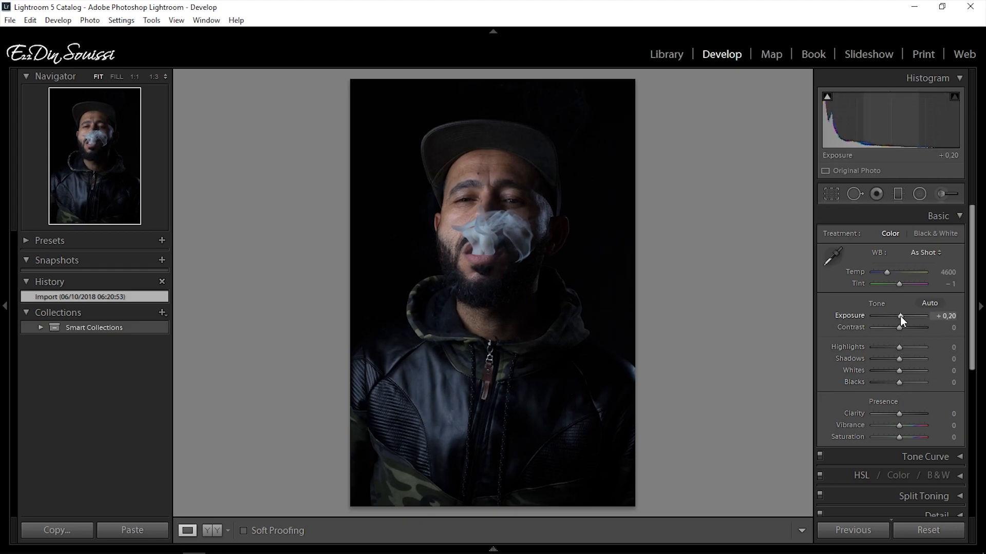
key(Up)
key(Up)
key(Up)
key(Up)
key(Up)
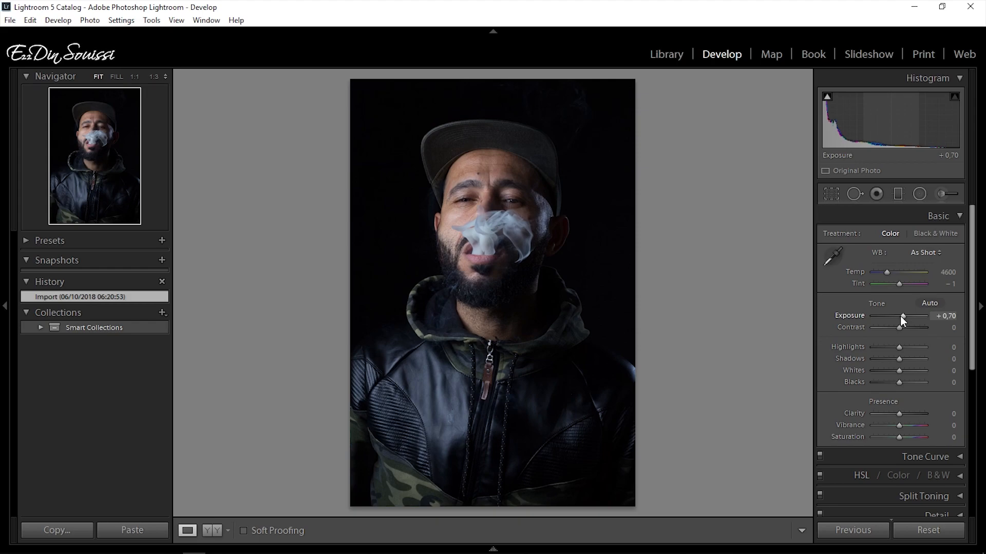
key(Up)
key(Up)
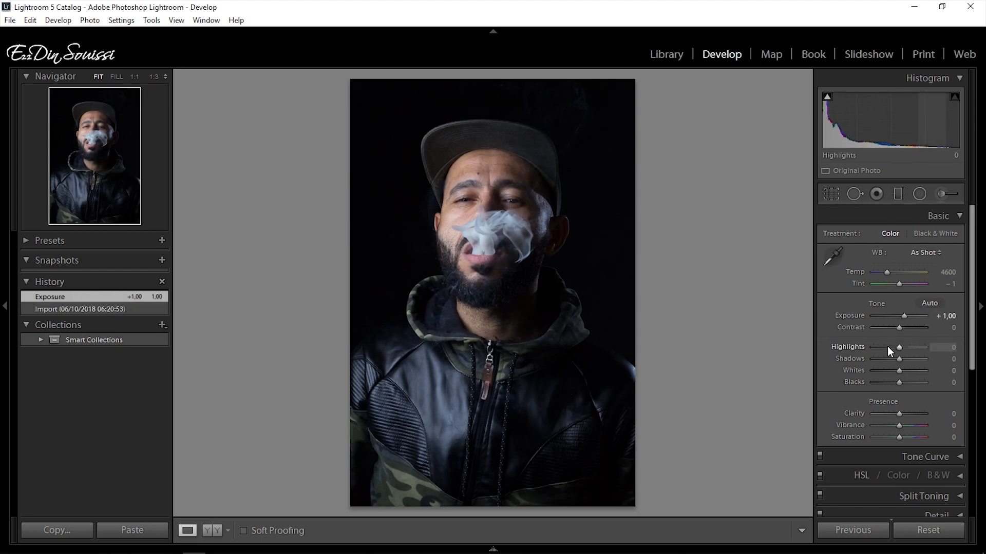
- Set Highlights to -45 and Shadows to +45
drag(897, 346, 886, 347)
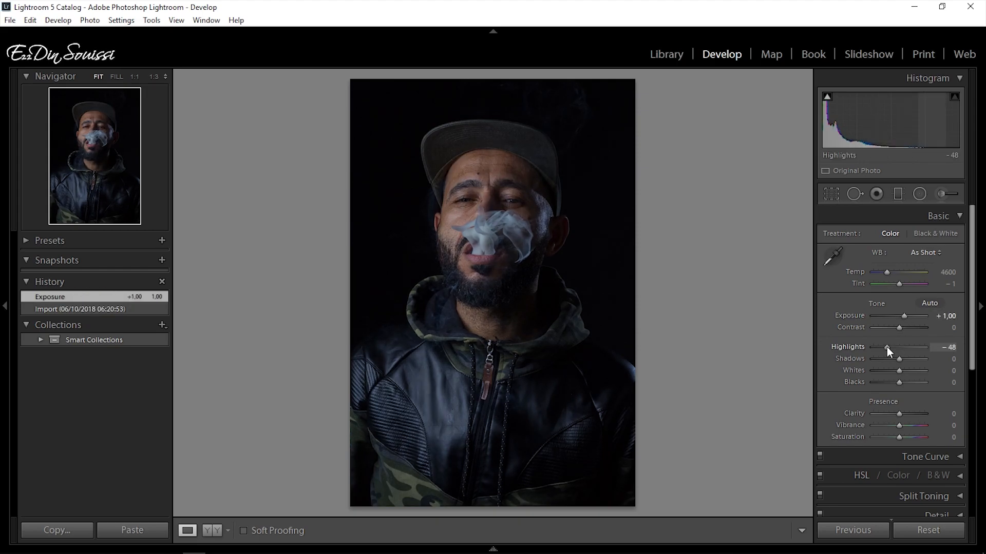
key(Up)
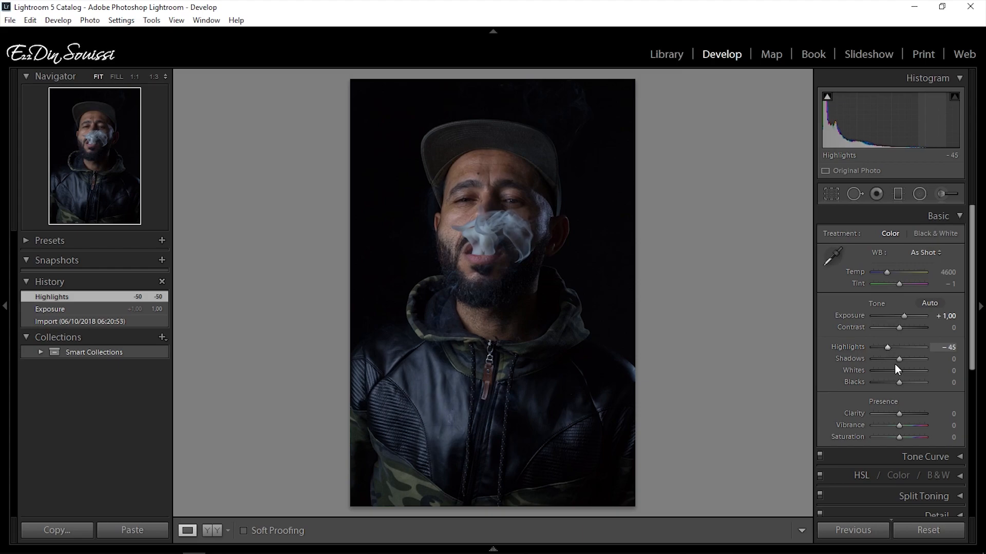
drag(893, 362, 911, 359)
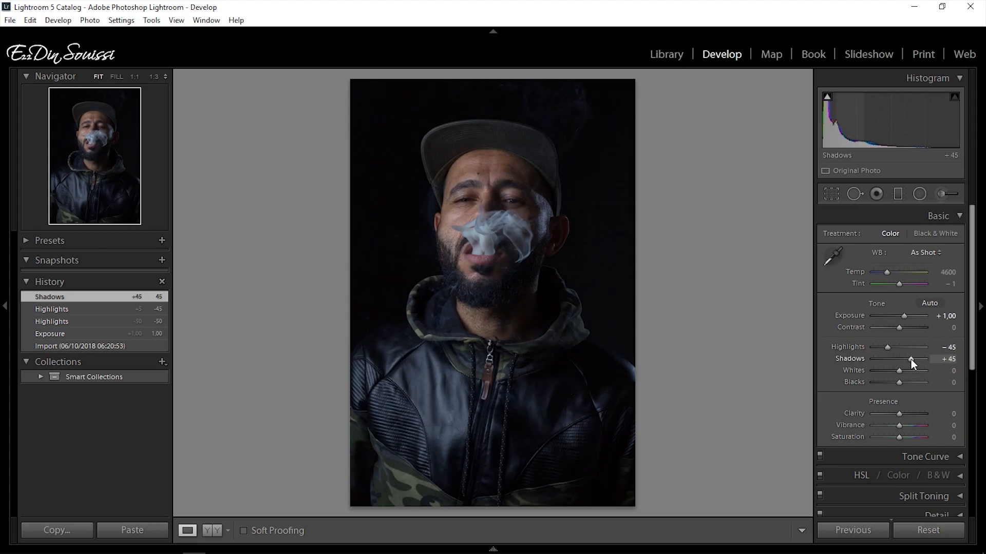
- Set Whites to +40, Blacks to +26, Contrast to +14 and Clarity to +25
mouse_move(900, 370)
mouse_down()
mouse_move(911, 371)
mouse_move(904, 385)
mouse_up()
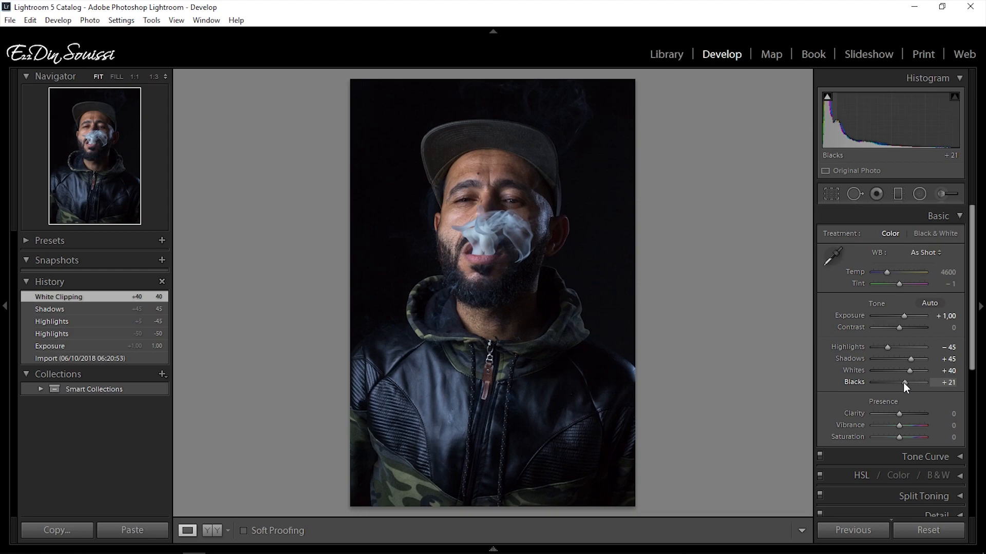
drag(894, 388, 904, 386)
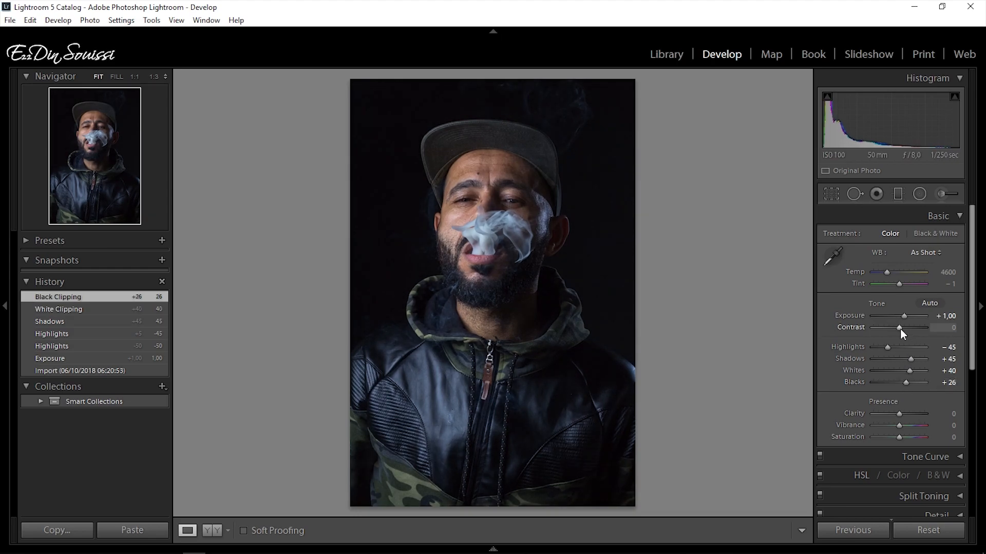
drag(901, 329, 904, 329)
scroll(897, 415, up, 4)
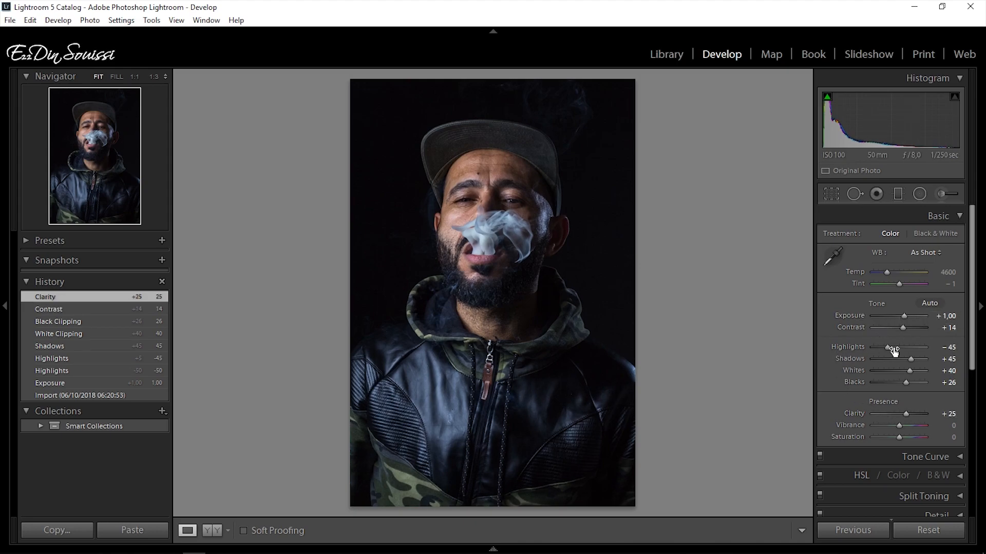
- In Camera Calibration, set the Blue Primary hue to -50 and its saturation to +52
scroll(836, 383, down, 3)
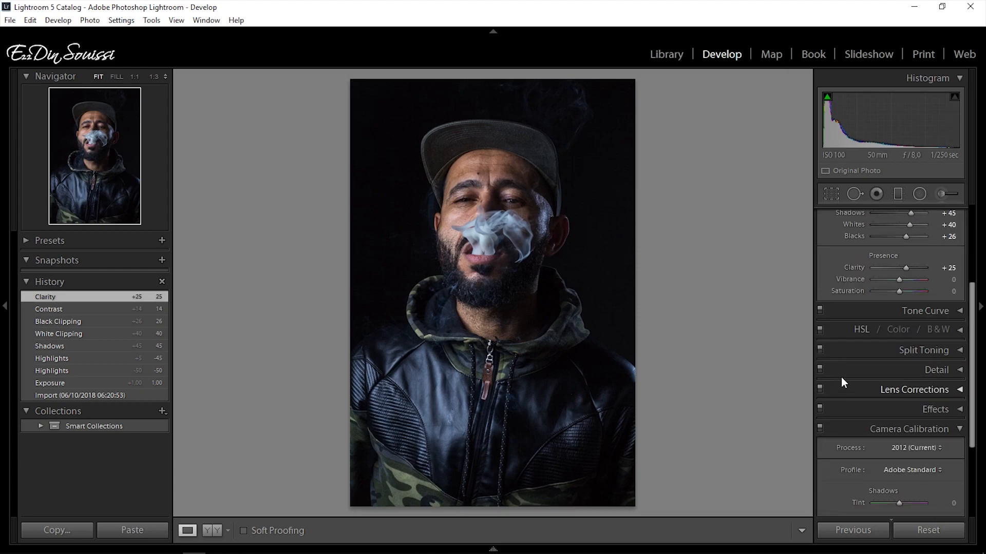
scroll(842, 376, down, 1)
scroll(842, 380, down, 2)
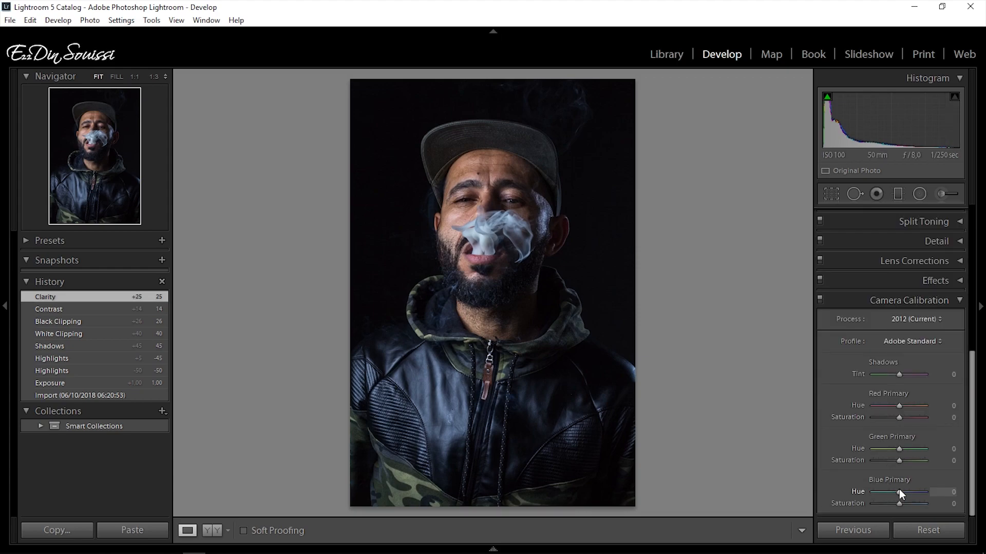
drag(899, 492, 889, 496)
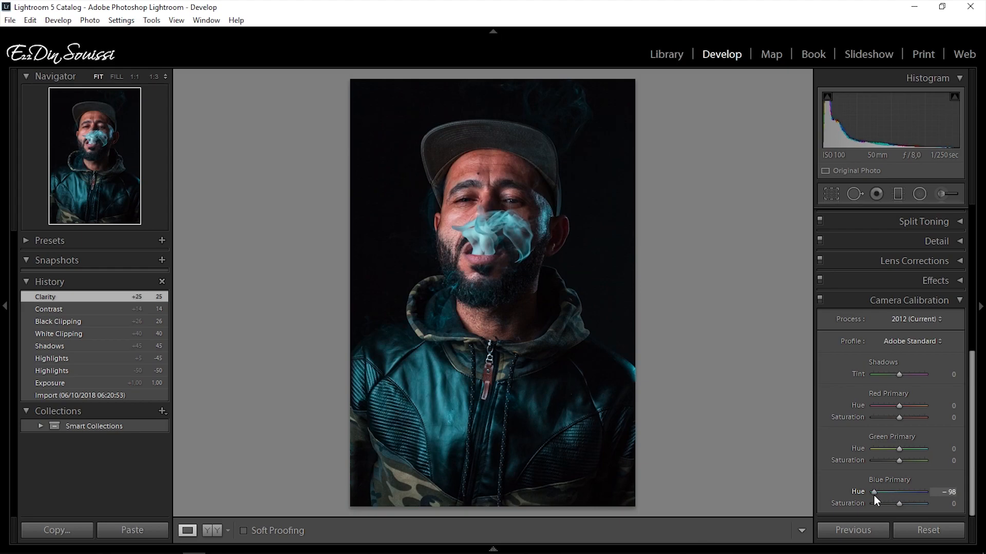
mouse_move(899, 504)
mouse_down()
mouse_move(928, 507)
mouse_move(911, 509)
mouse_up()
- Set the Red Primary calibration hue to +40 and its saturation to -33
drag(899, 405, 905, 406)
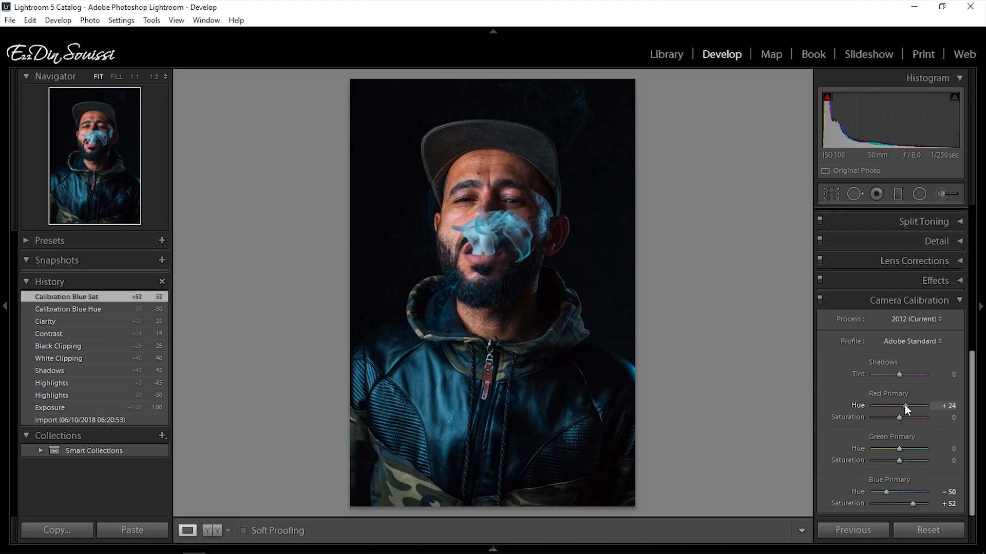
mouse_move(908, 405)
mouse_down()
mouse_move(889, 418)
mouse_move(909, 407)
mouse_up()
drag(888, 417, 892, 418)
- Set the calibration Shadows tint to -10, and the Green Primary hue to +38 and saturation to -19
drag(899, 375, 896, 380)
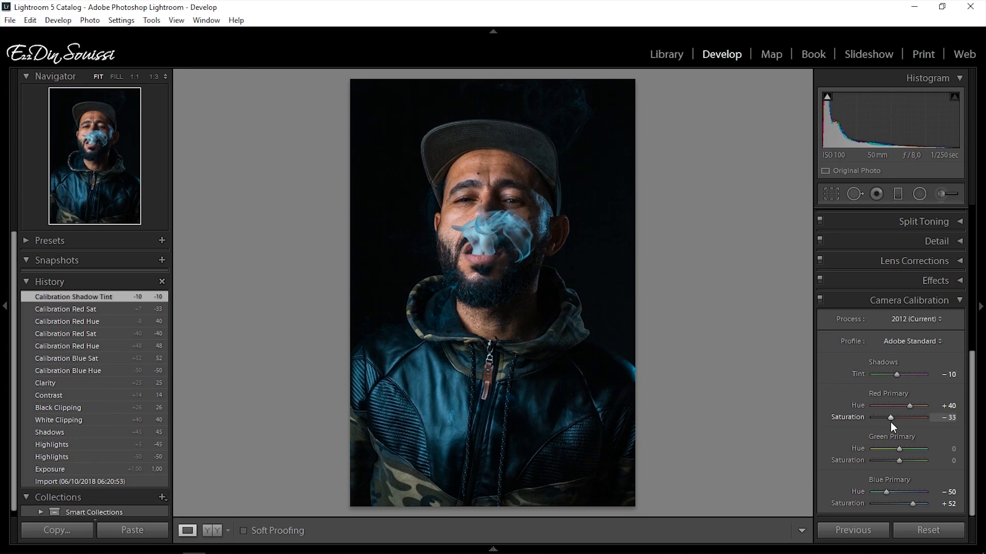
mouse_move(901, 451)
mouse_down()
mouse_move(925, 449)
mouse_move(894, 463)
mouse_up()
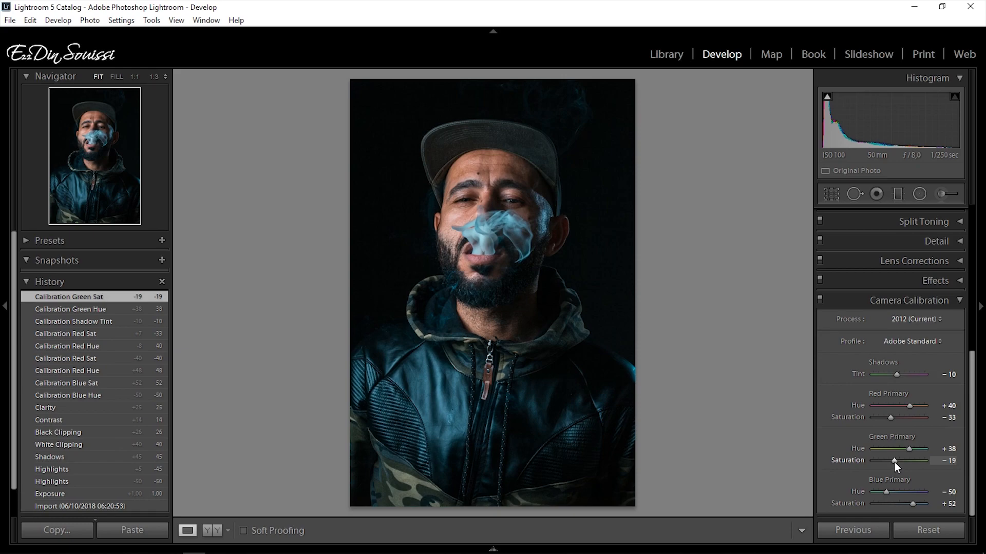
- Turn on Solo Mode for the develop sections, and enable chromatic aberration removal and profile corrections for the lens
right_click(879, 304)
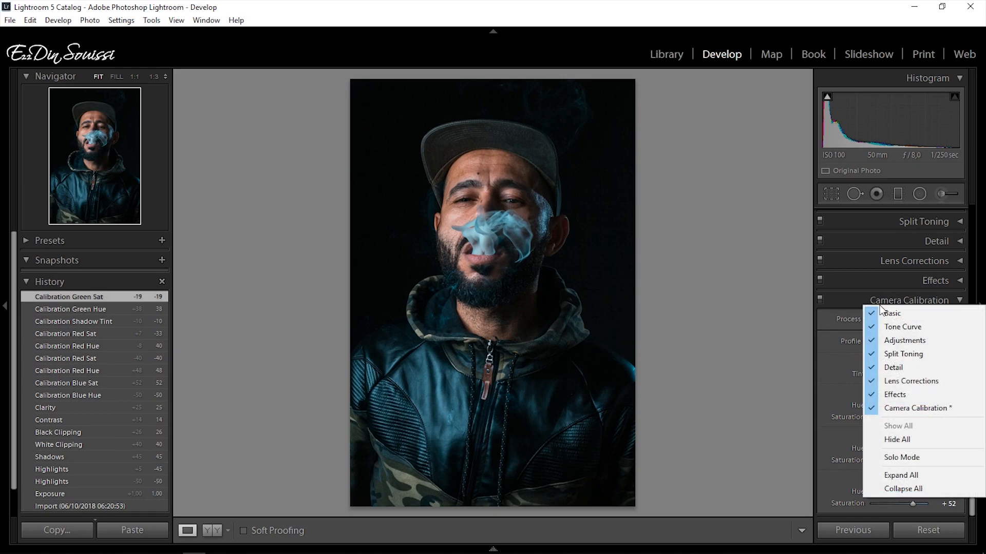
click(898, 458)
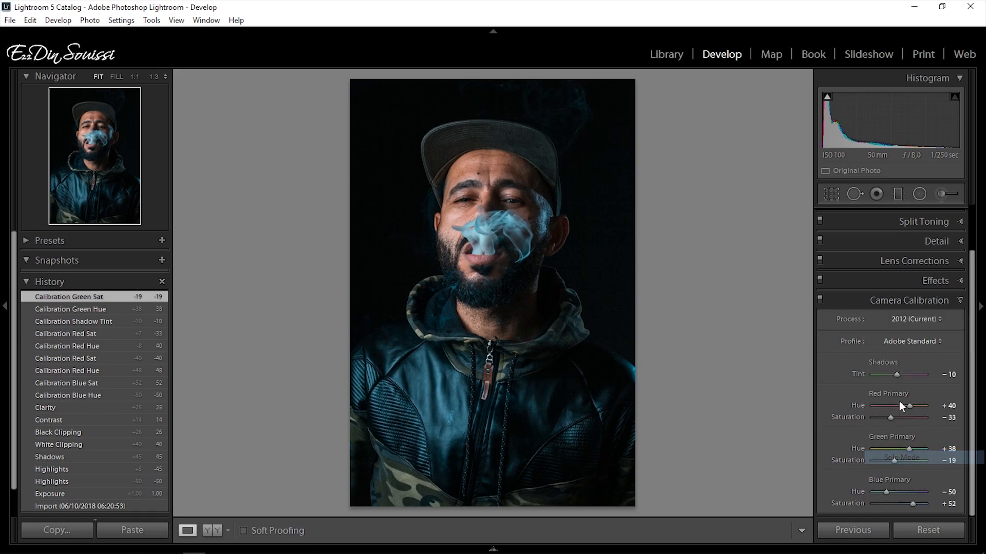
click(913, 262)
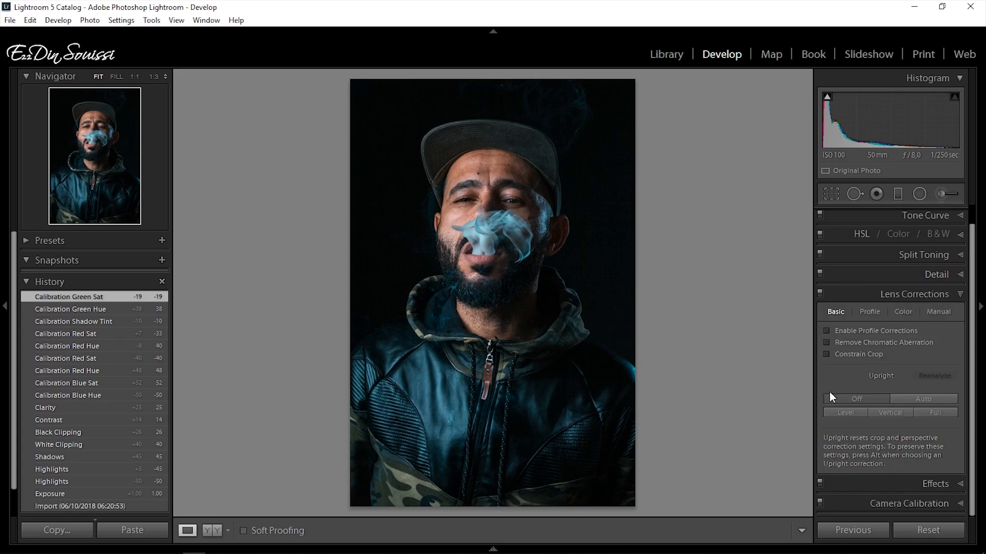
click(827, 343)
click(827, 331)
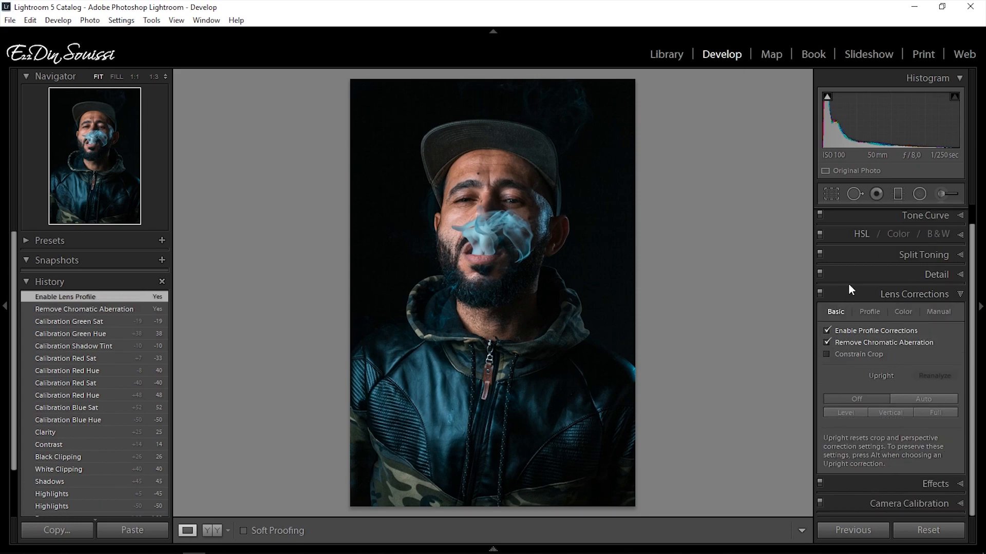
- Set the Sharpening amount to 71 and its masking to 68
click(858, 272)
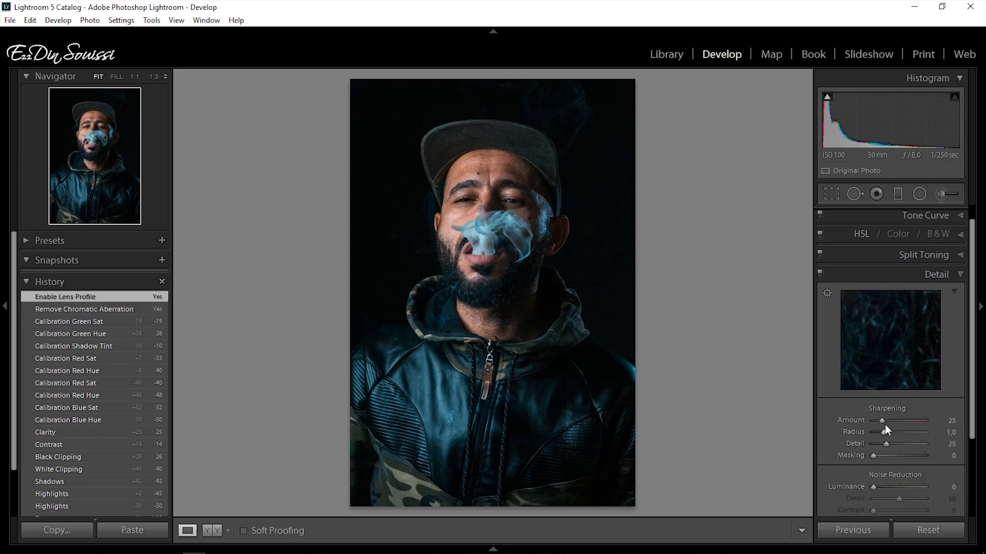
scroll(883, 342, down, 2)
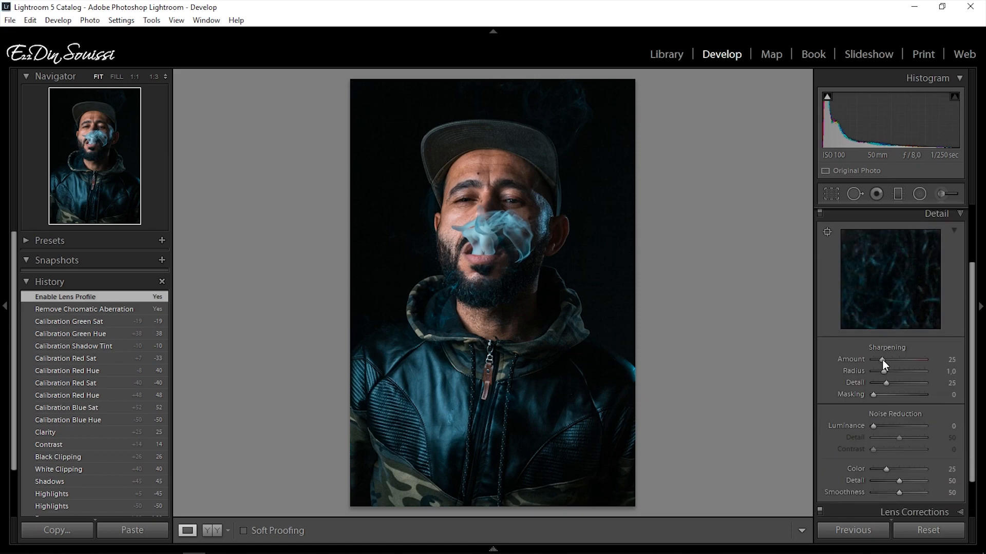
mouse_move(882, 360)
mouse_down()
mouse_move(909, 356)
mouse_move(897, 359)
mouse_up()
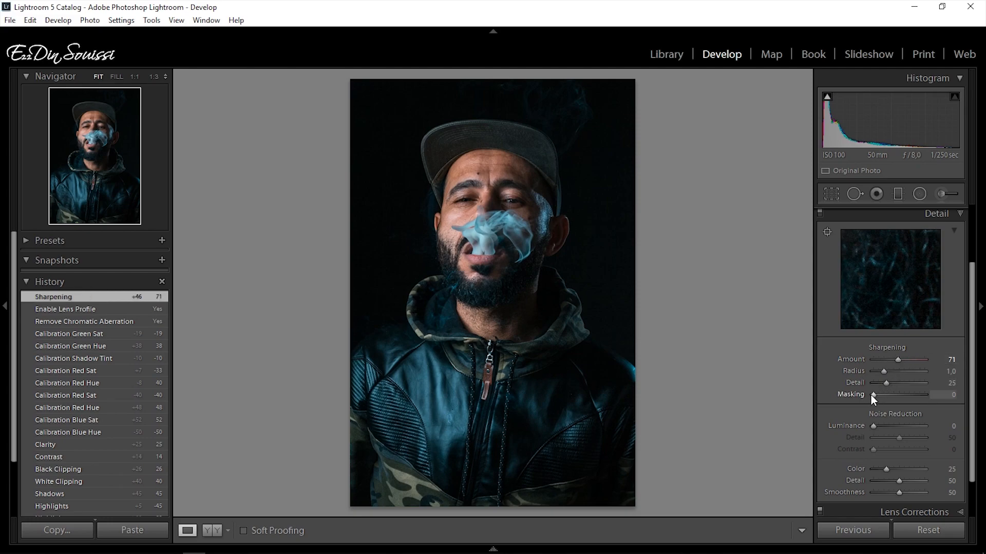
drag(871, 395, 907, 397)
- Set the noise reduction Luminance to 20 and Color to 100, then collapse the Detail settings
drag(872, 428, 874, 429)
drag(886, 469, 932, 474)
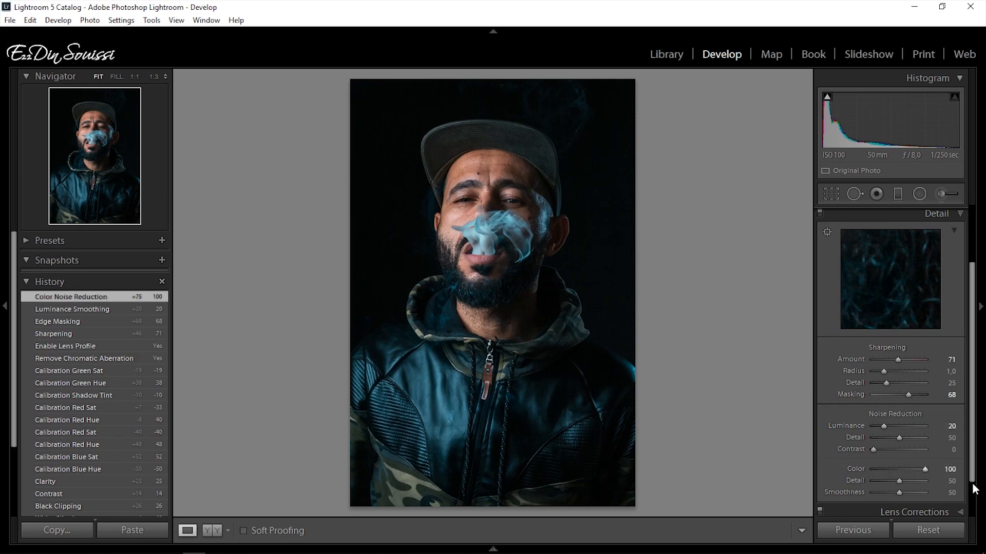
click(900, 216)
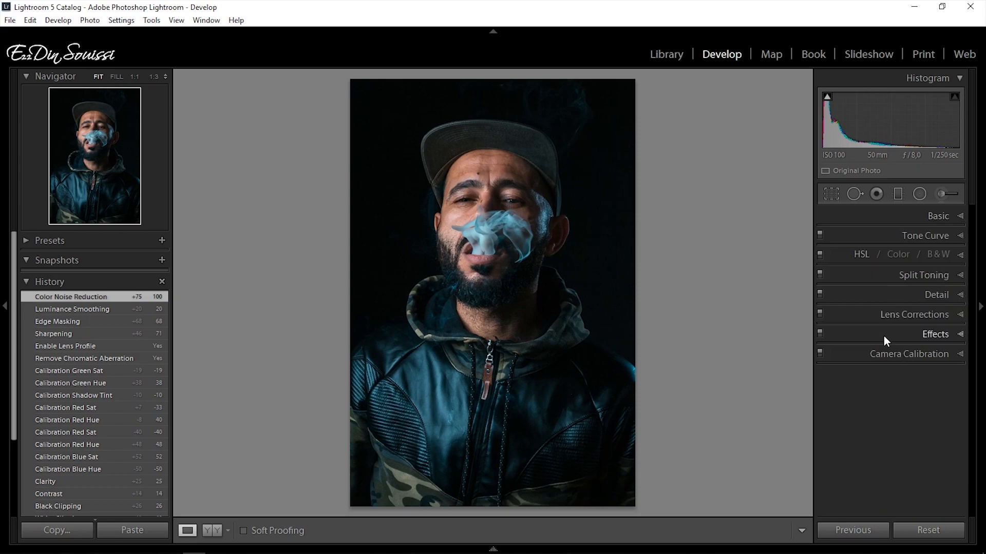
- In Split Toning, give the highlights a hue of 30 and a saturation of 10
click(903, 279)
drag(873, 305, 876, 304)
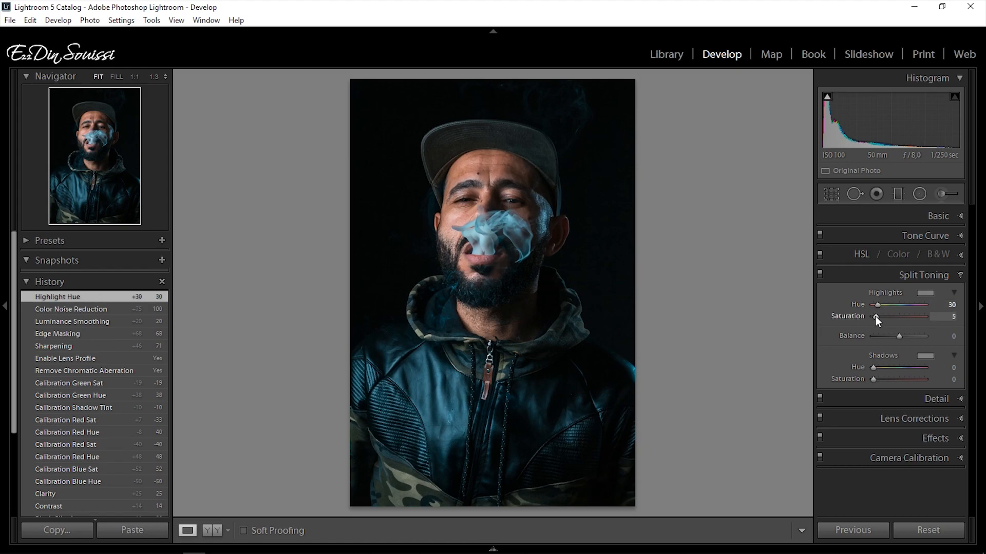
drag(874, 316, 873, 316)
- Give the split-toned shadows a hue of 227 and a saturation of 10
click(906, 368)
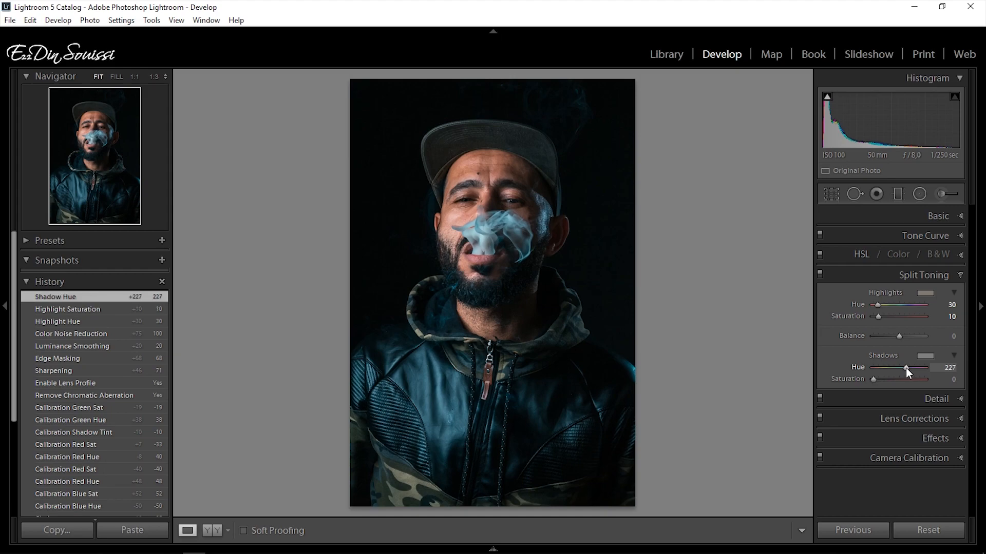
drag(874, 380, 873, 380)
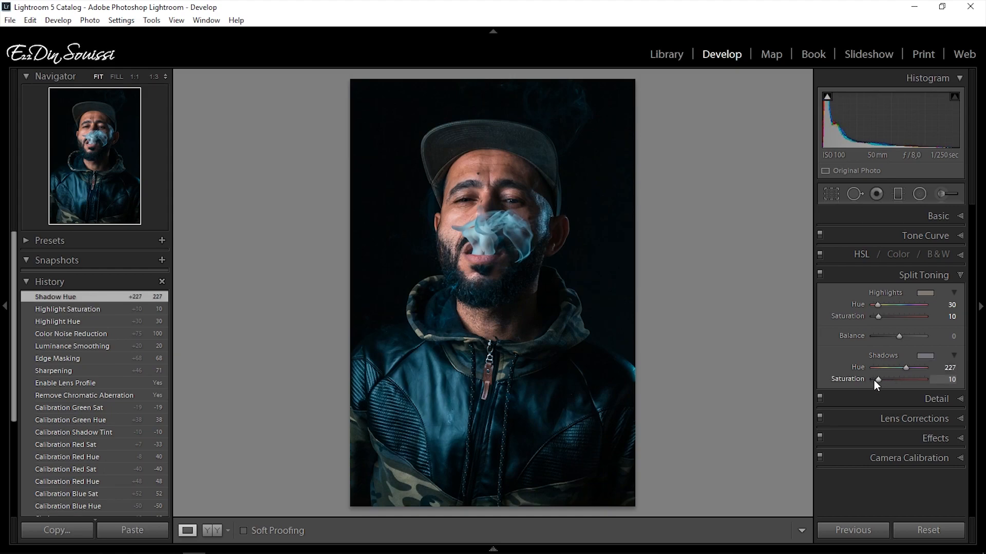
key(Up)
key(Up)
key(Down)
key(Down)
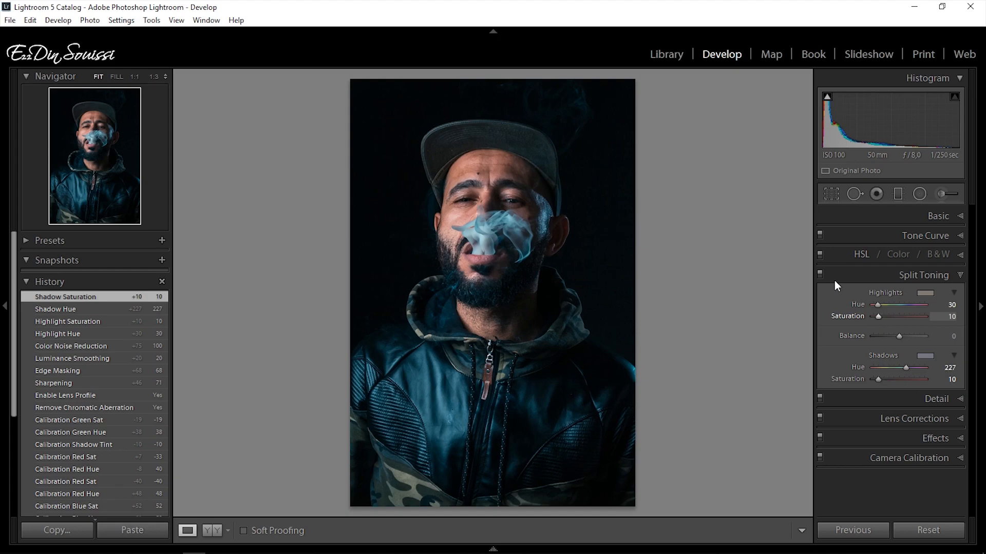
- Compare the photo with and without Split Toning by switching the effect off and on twice
click(820, 273)
click(820, 273)
click(820, 272)
click(820, 273)
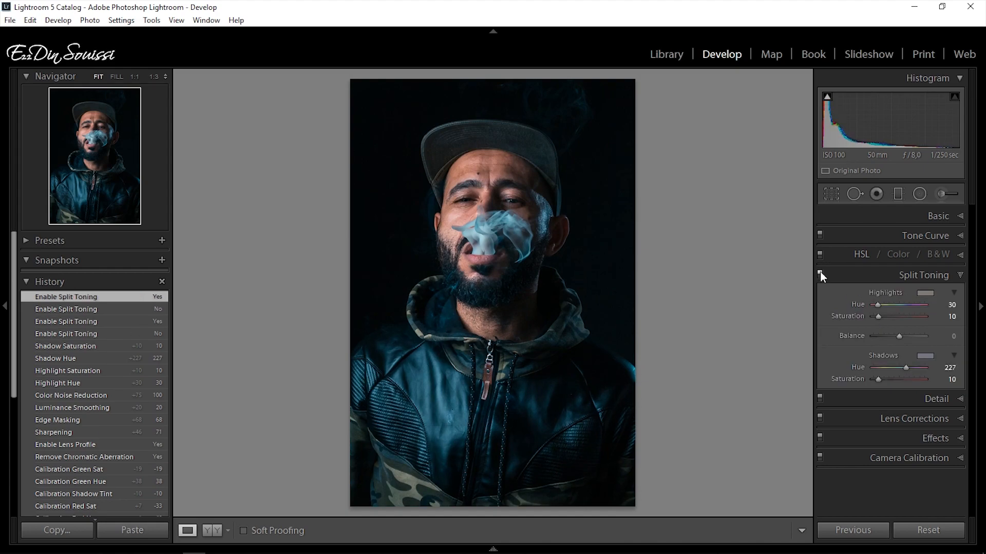
- Reduce the Split Toning shadow saturation to 5 and compare the photo with the effect off and on
click(875, 378)
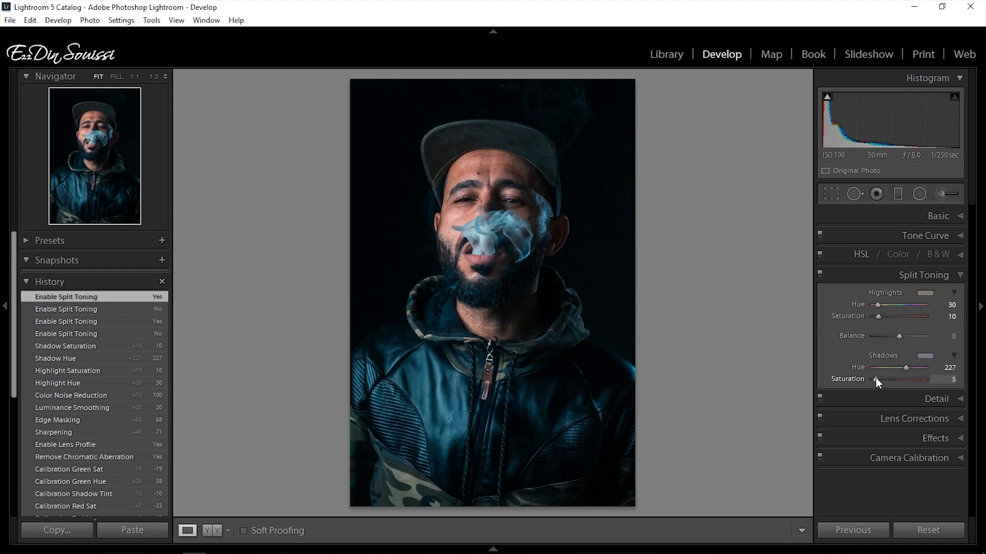
click(821, 275)
click(820, 275)
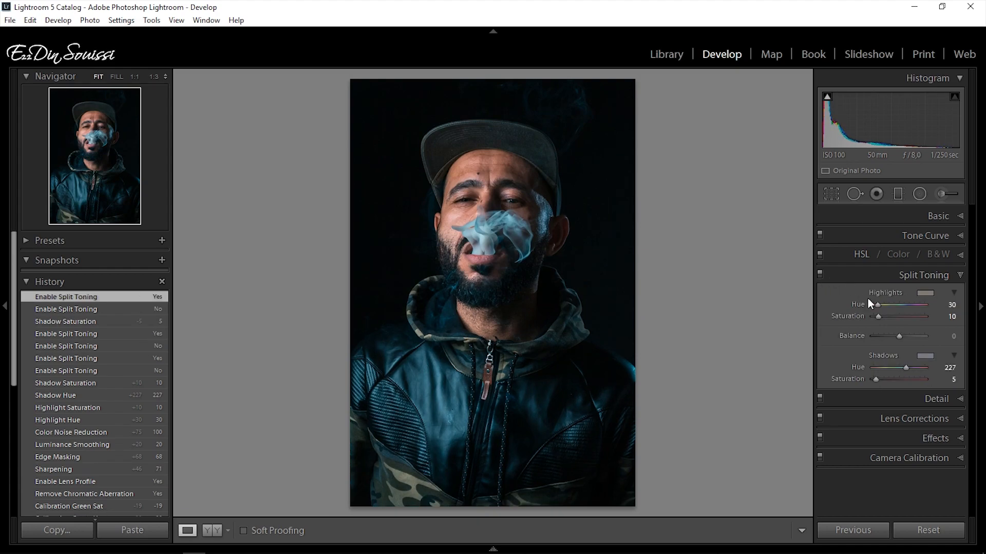
- Reduce the Split Toning highlight saturation to 5 and check the photo with the effect off and on
click(878, 315)
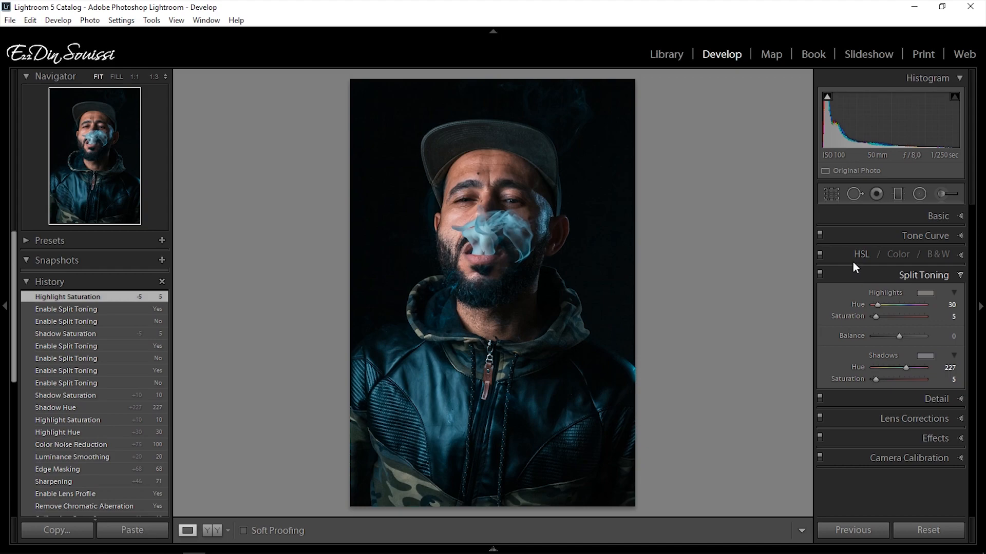
click(819, 274)
click(819, 274)
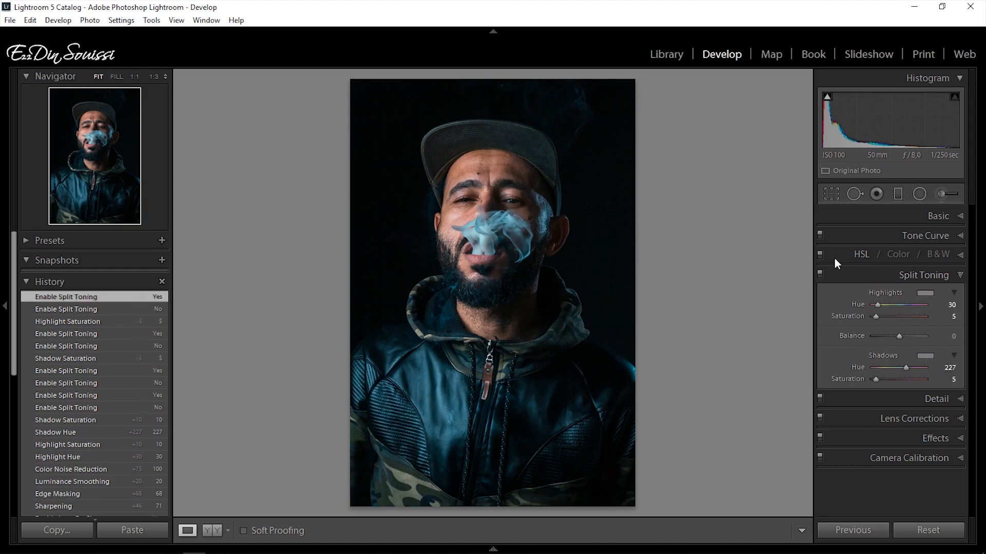
- Shift the HSL hues to Red +11, Yellow -22, Aqua -22 and Blue -13, leaving Green at 0
click(840, 253)
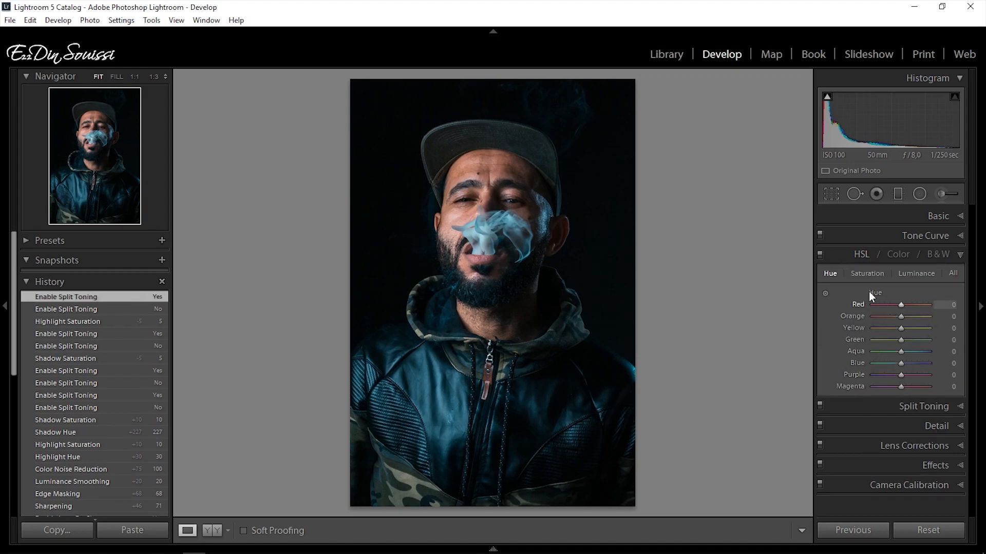
drag(901, 305, 903, 306)
drag(900, 328, 895, 366)
double_click(907, 341)
- Set the HSL saturation to Red -10, Orange -18, Yellow -4, Green -100, Aqua -56 and Blue -36
click(870, 274)
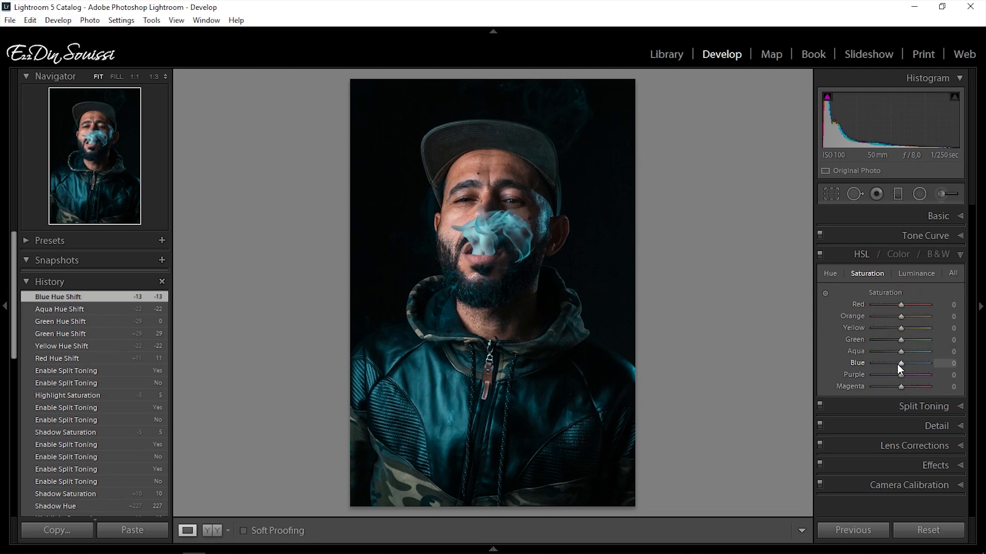
drag(891, 364, 873, 365)
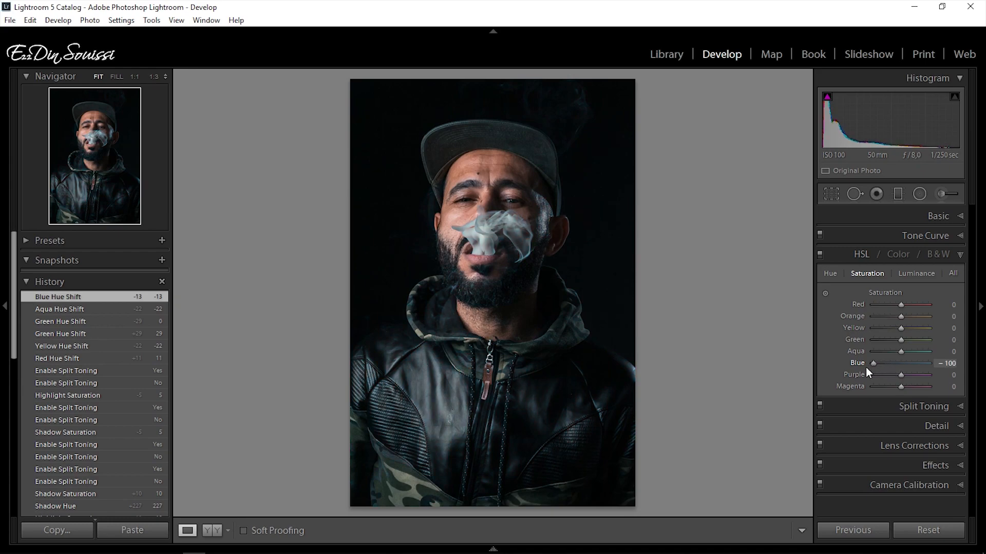
mouse_move(879, 352)
mouse_down()
mouse_move(871, 354)
mouse_move(886, 338)
mouse_move(864, 346)
mouse_up()
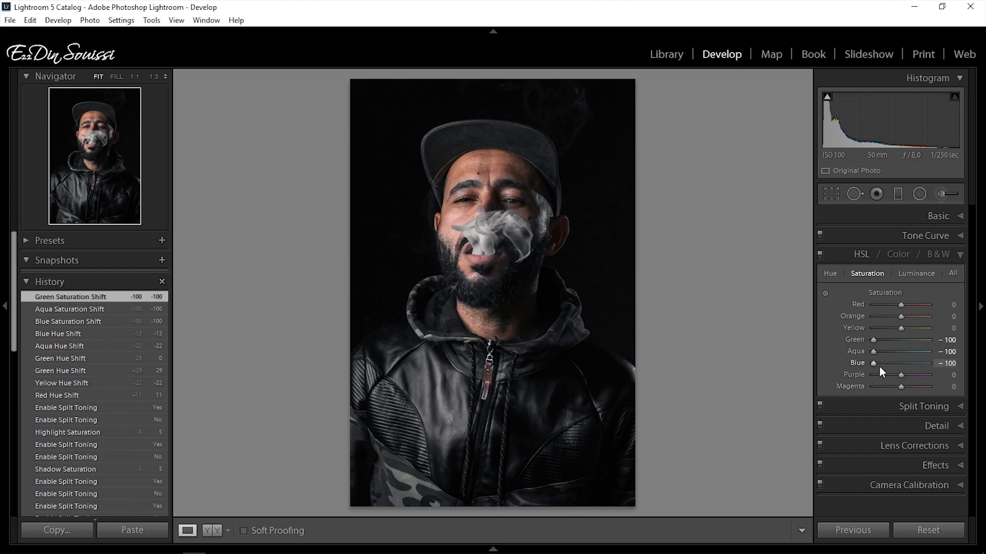
mouse_move(873, 363)
mouse_down()
mouse_move(892, 359)
mouse_move(886, 348)
mouse_move(891, 365)
mouse_up()
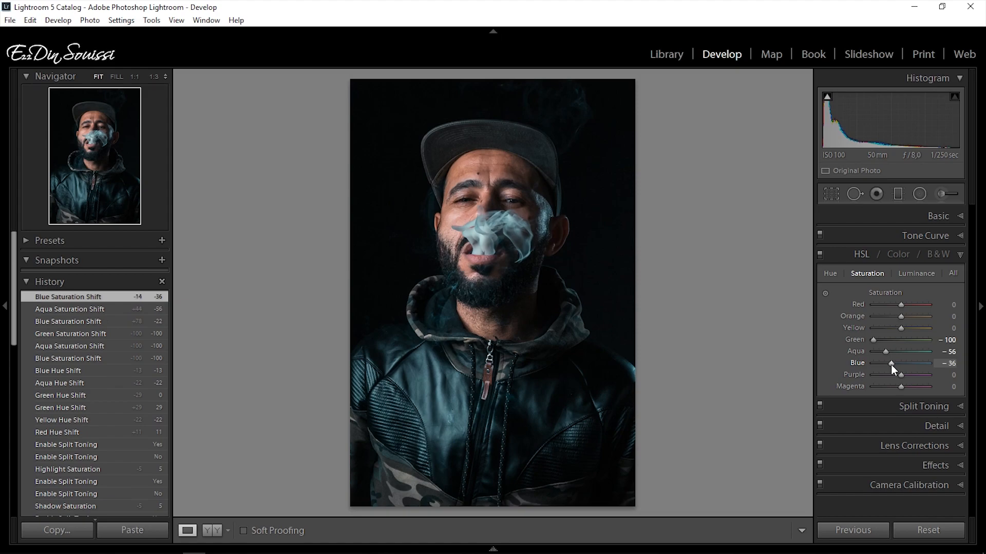
drag(899, 327, 897, 307)
double_click(892, 317)
- Compare the photo with and without the HSL adjustments by switching them off and on three times
click(820, 255)
click(819, 255)
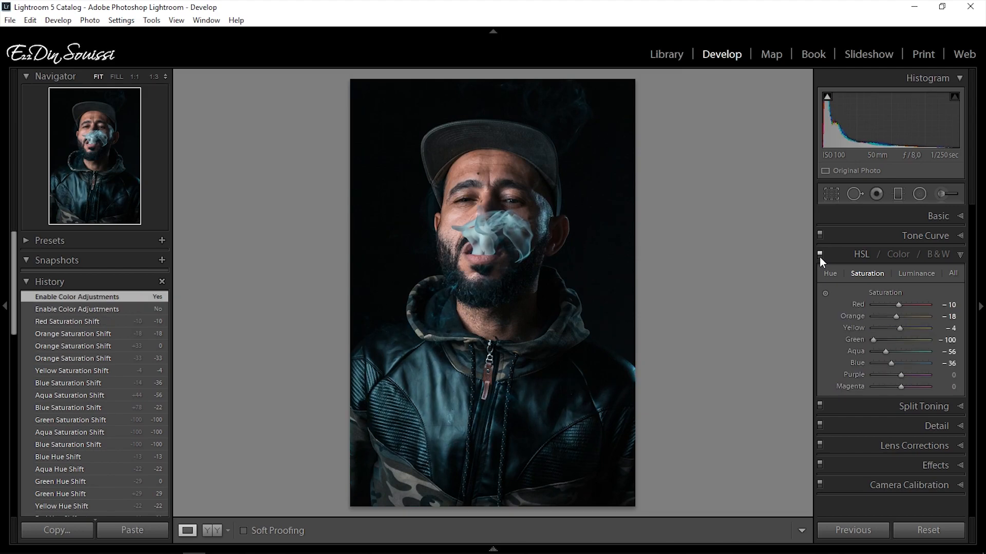
click(819, 255)
click(819, 255)
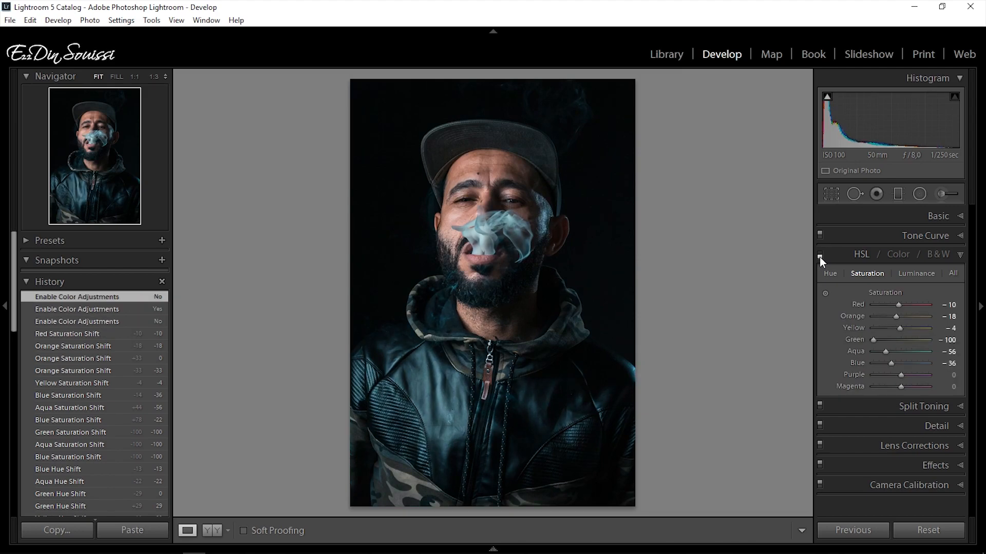
click(819, 255)
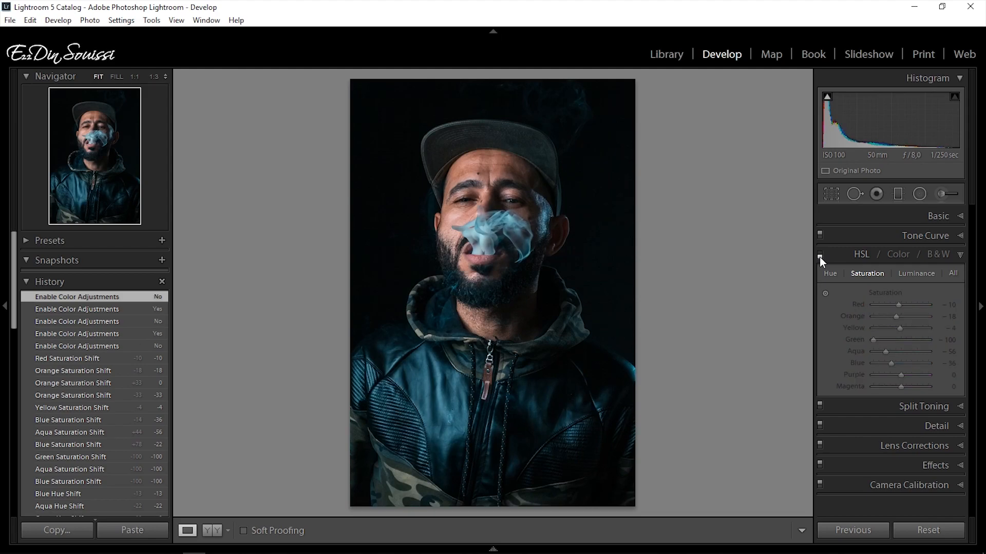
click(819, 255)
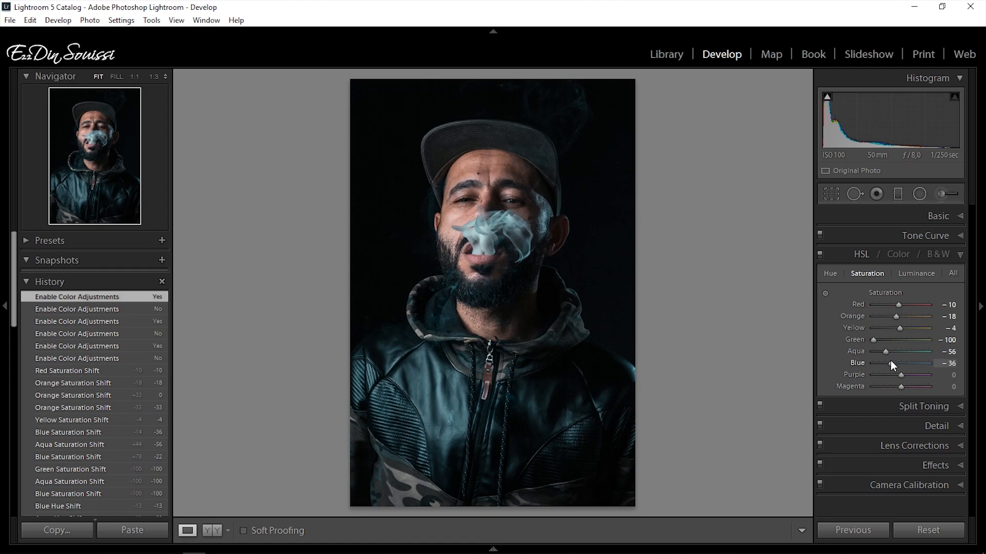
- Moderate the HSL saturation to Red -5, Orange -8, Green -40, Aqua -9 and Blue -9
mouse_move(885, 353)
mouse_down()
mouse_move(914, 352)
mouse_move(899, 363)
mouse_move(875, 337)
mouse_move(891, 337)
mouse_up()
key(Up)
key(Up)
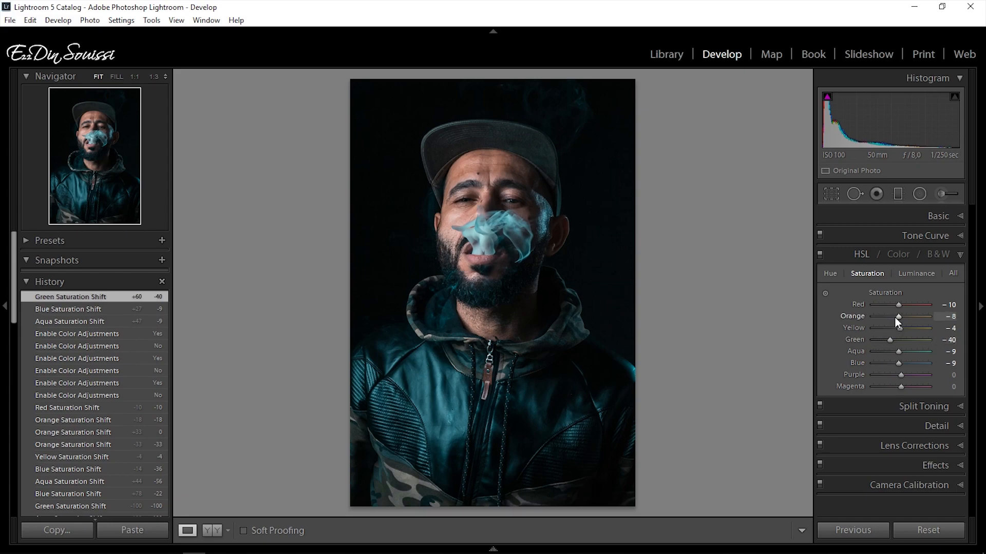
key(Up)
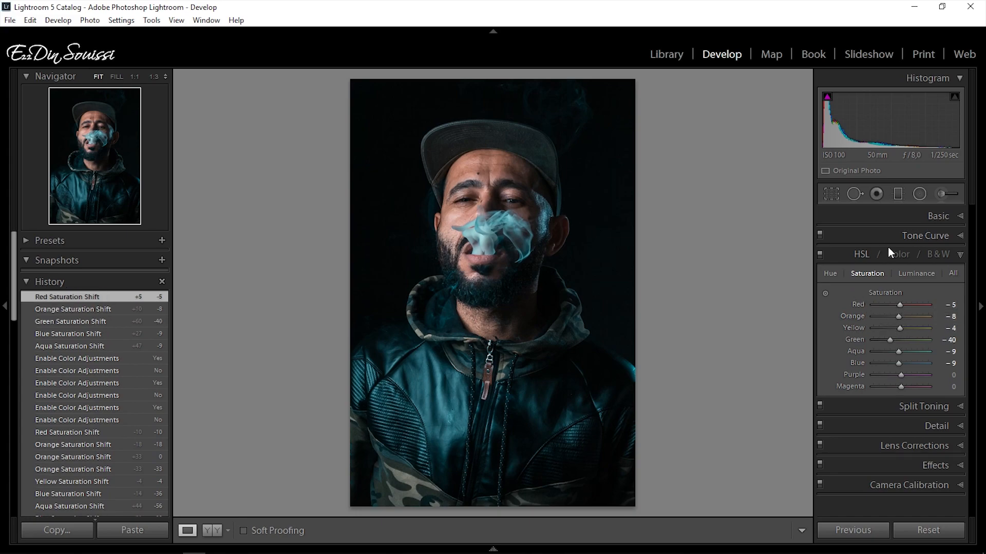
- Set the HSL luminance to Red +2, Orange +4, Green -64, Aqua +47 and Blue +16, leaving Yellow at 0
click(915, 273)
drag(900, 315, 898, 318)
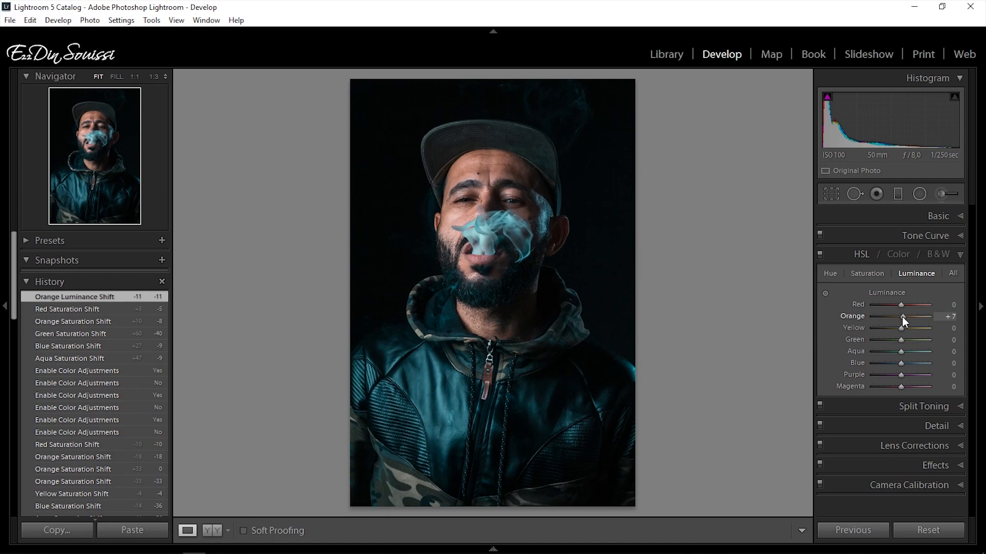
drag(902, 317, 904, 365)
click(901, 329)
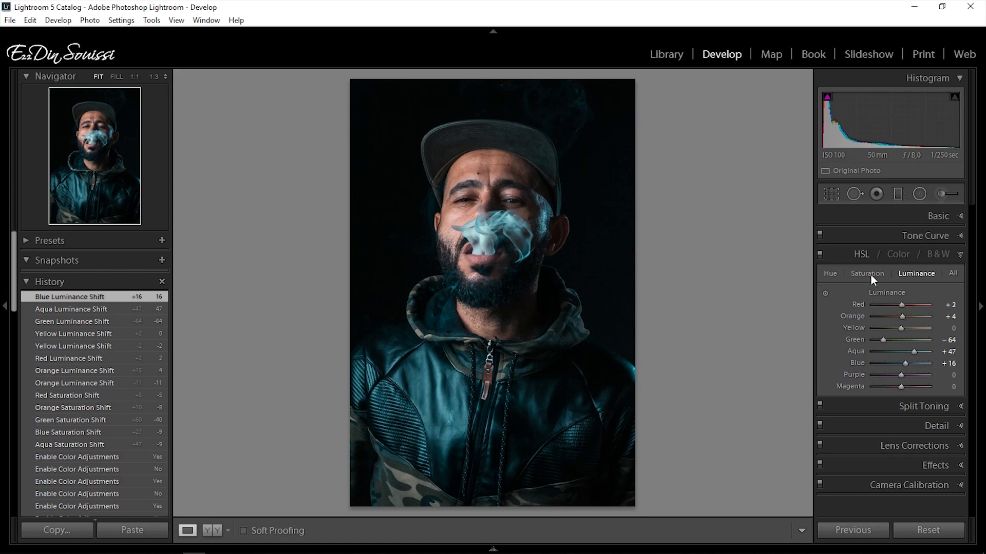
- Shape a custom RGB point curve with a lifted black point and points at about 7.8/10.2 %, in the lower midtones and at 66.3/68.6 %
click(885, 235)
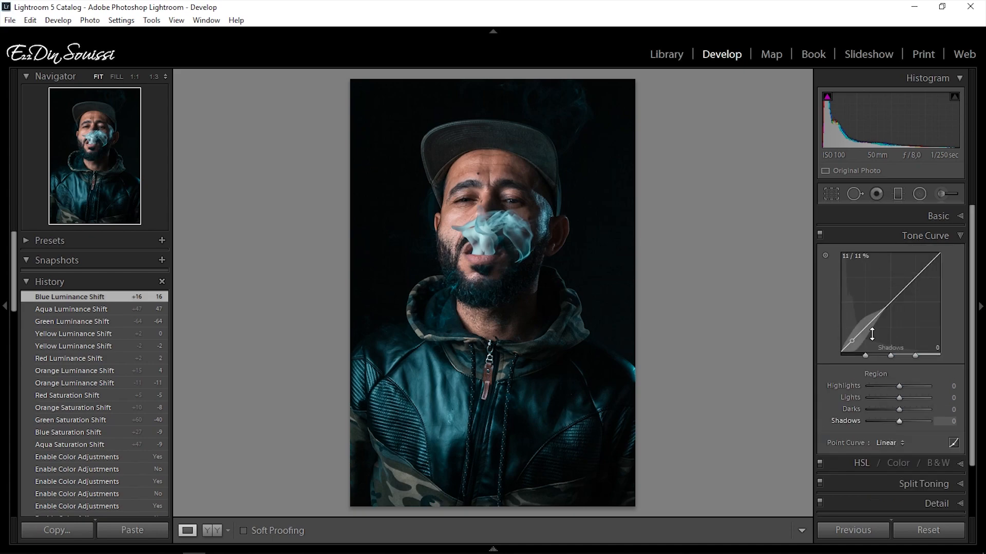
click(953, 443)
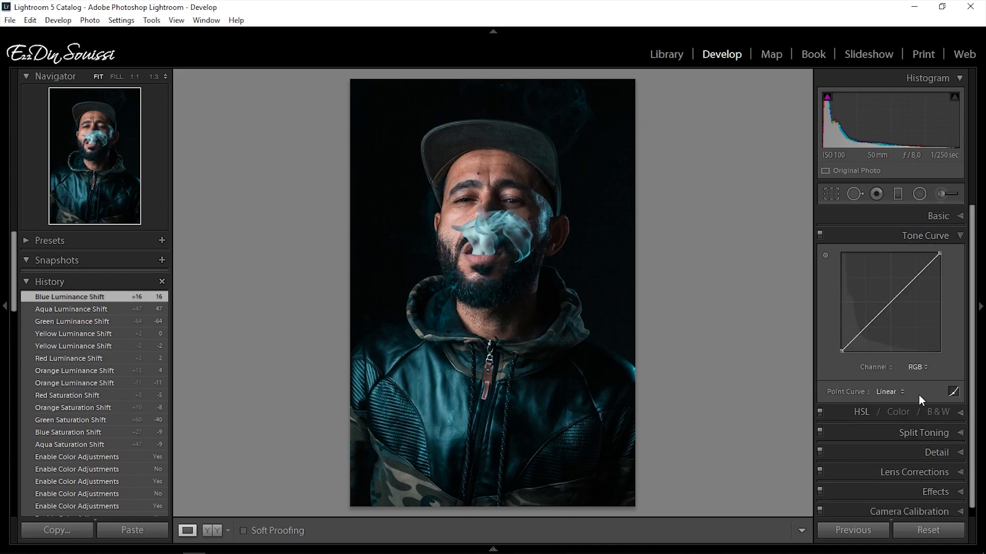
click(862, 329)
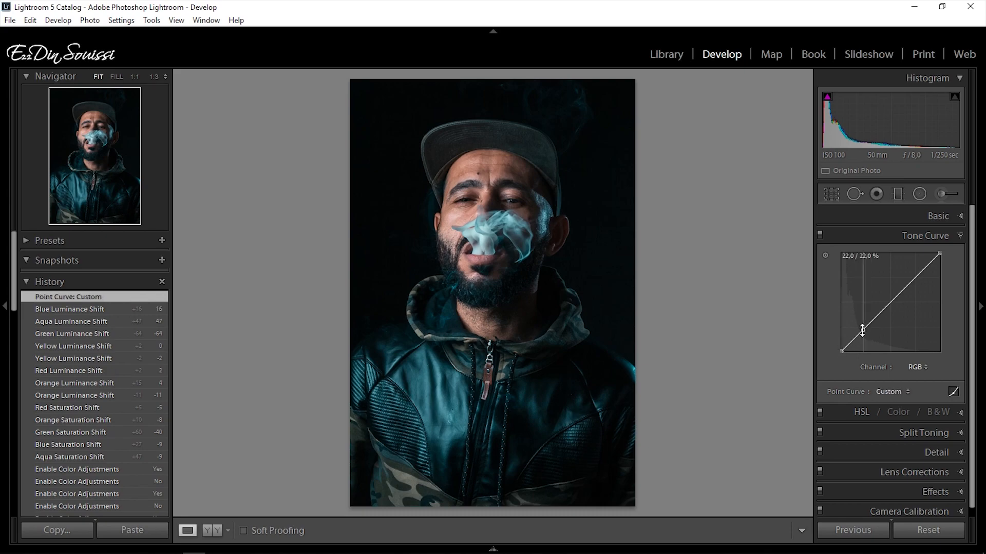
drag(863, 331, 876, 312)
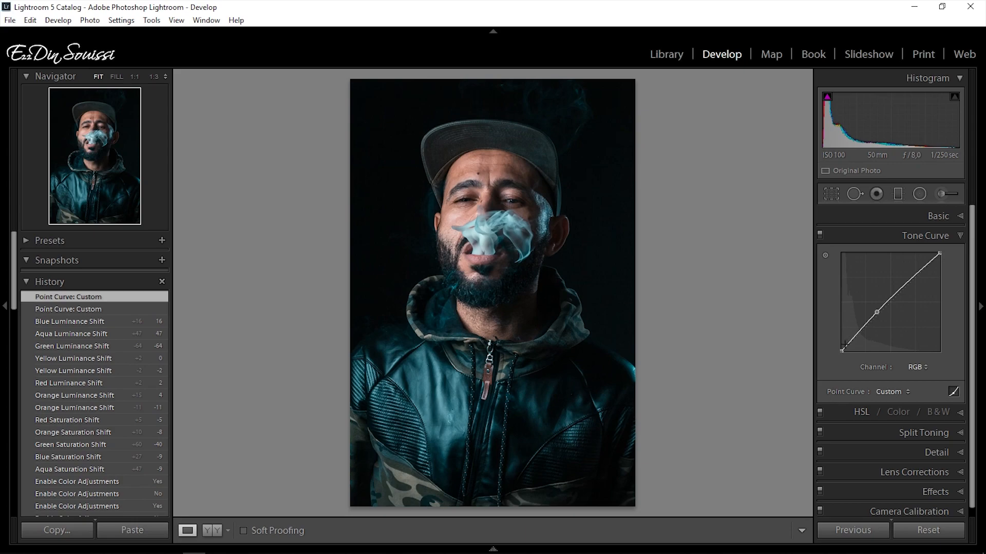
mouse_move(840, 351)
mouse_down()
mouse_move(848, 338)
mouse_move(841, 346)
mouse_up()
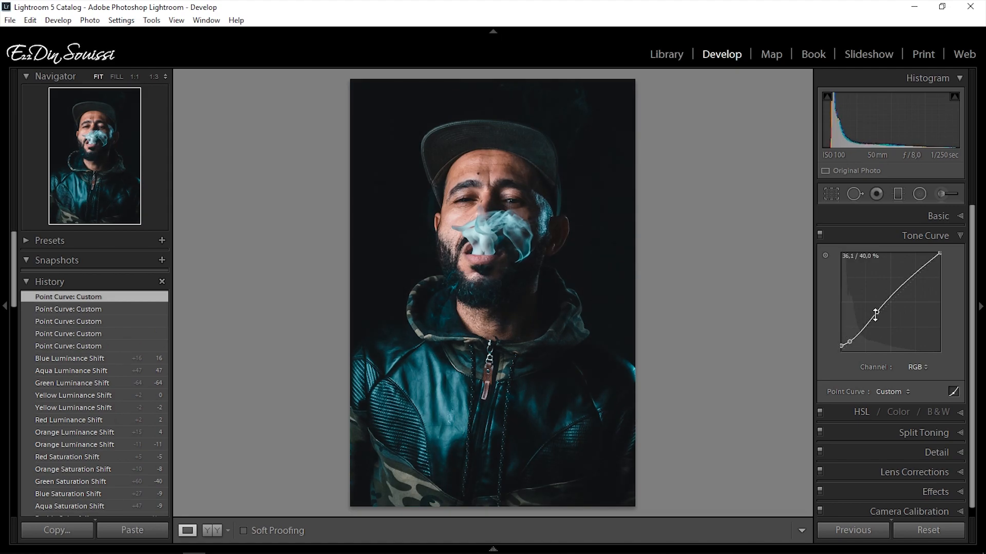
drag(849, 341, 907, 284)
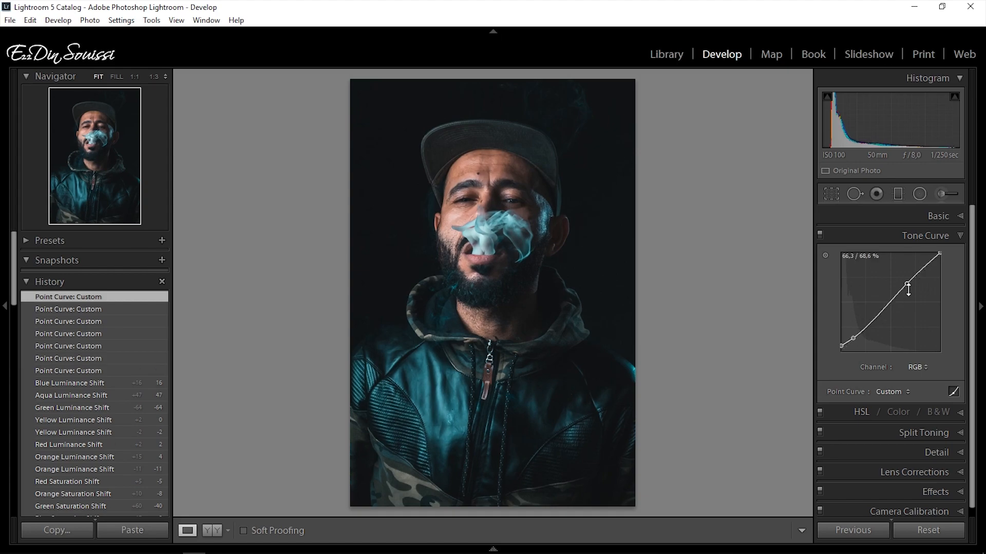
drag(875, 317, 848, 343)
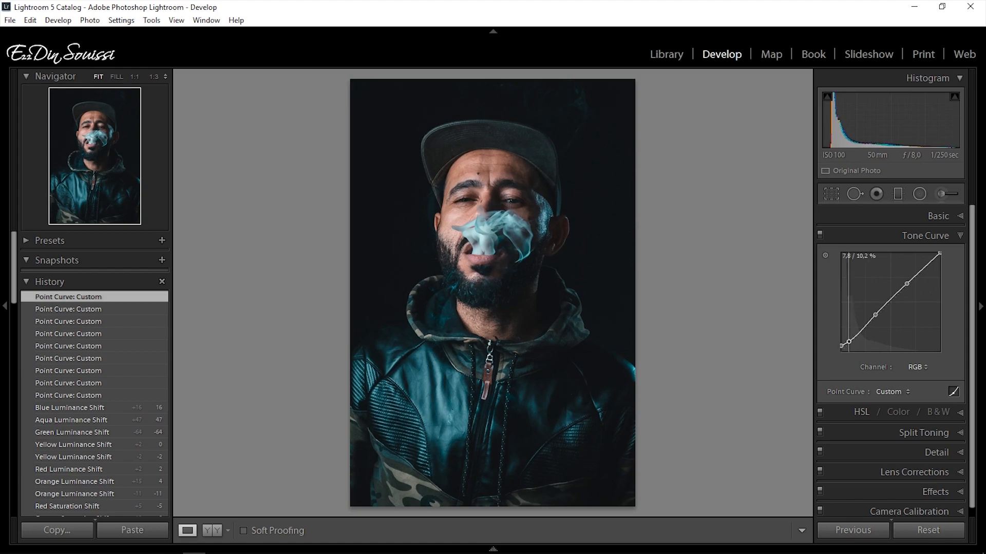
- Fine-tune the darkest part of the point curve, comparing the photo with the Tone Curve off and on before and after
click(819, 234)
click(819, 235)
drag(841, 346, 845, 346)
click(820, 236)
click(820, 236)
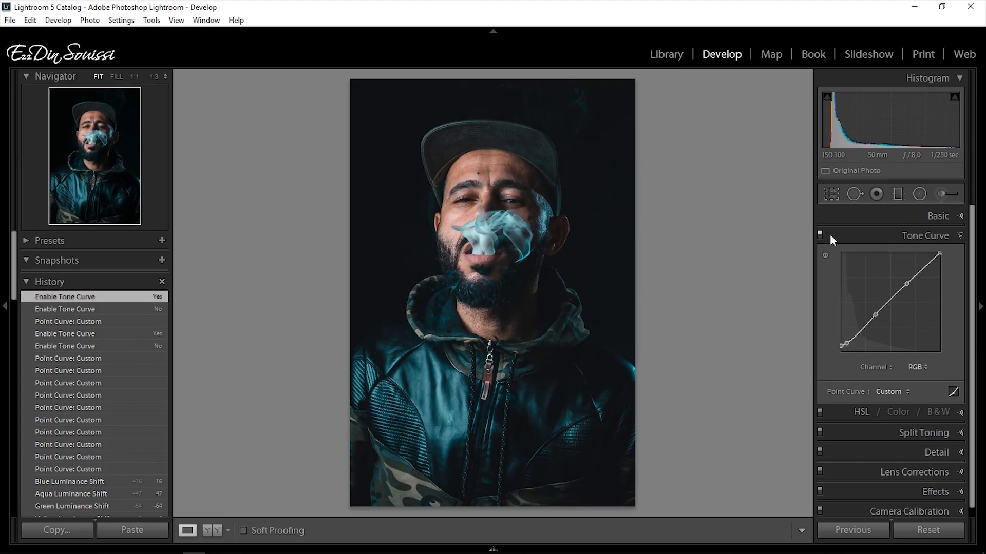
- Set the Basic adjustments to Shadows +60, Blacks +40, Vibrance +48 and Saturation -12
click(858, 215)
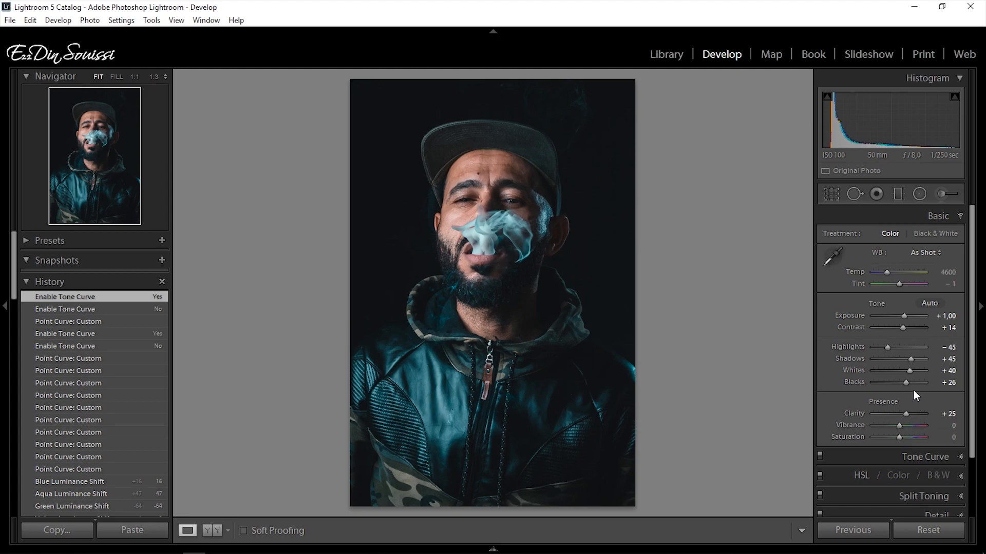
drag(905, 383, 914, 359)
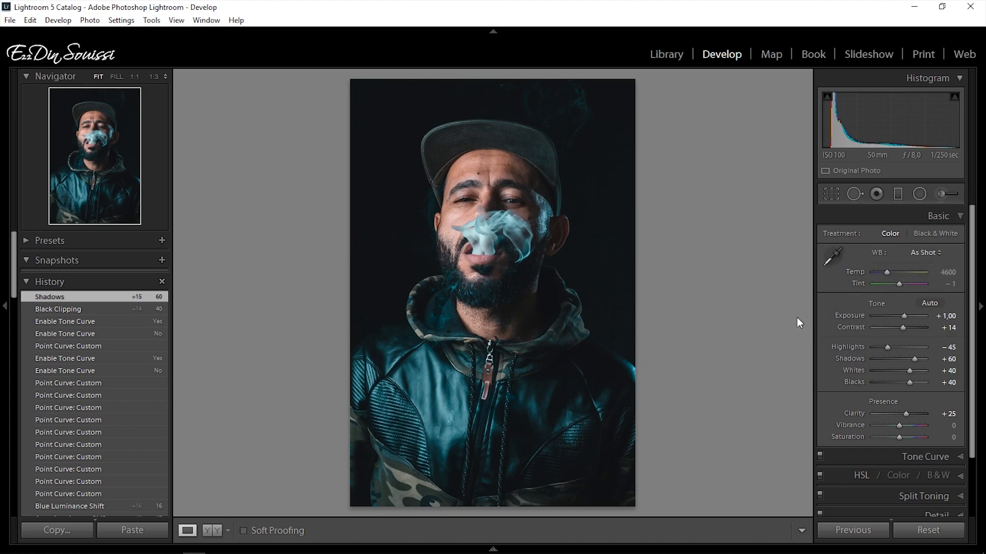
scroll(883, 396, down, 1)
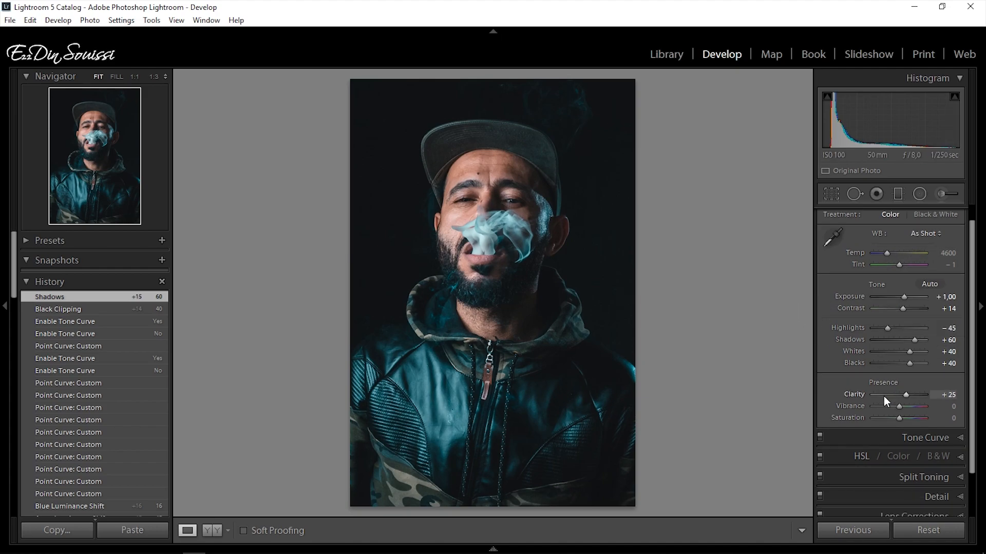
drag(902, 411, 908, 408)
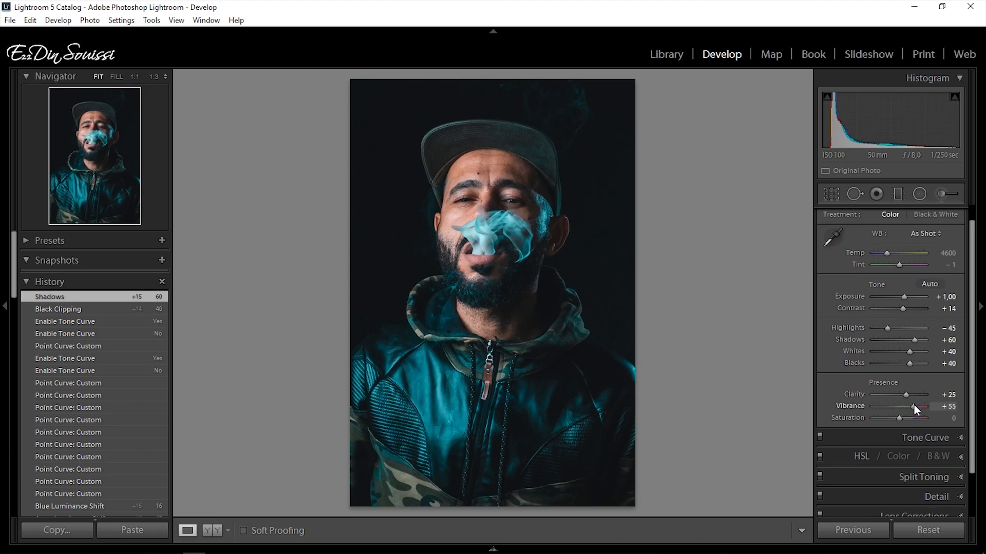
drag(910, 405, 902, 418)
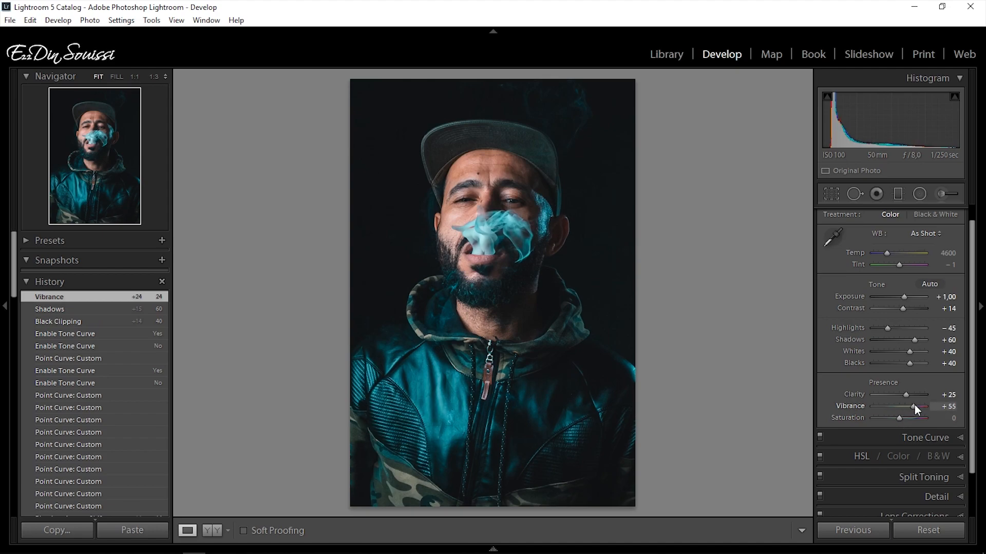
drag(913, 404, 895, 420)
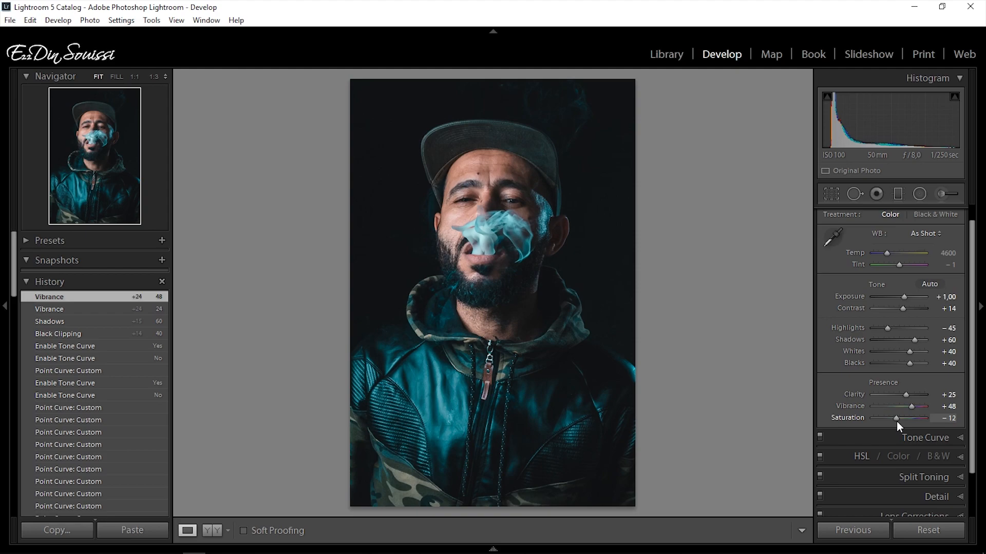
drag(896, 420, 897, 421)
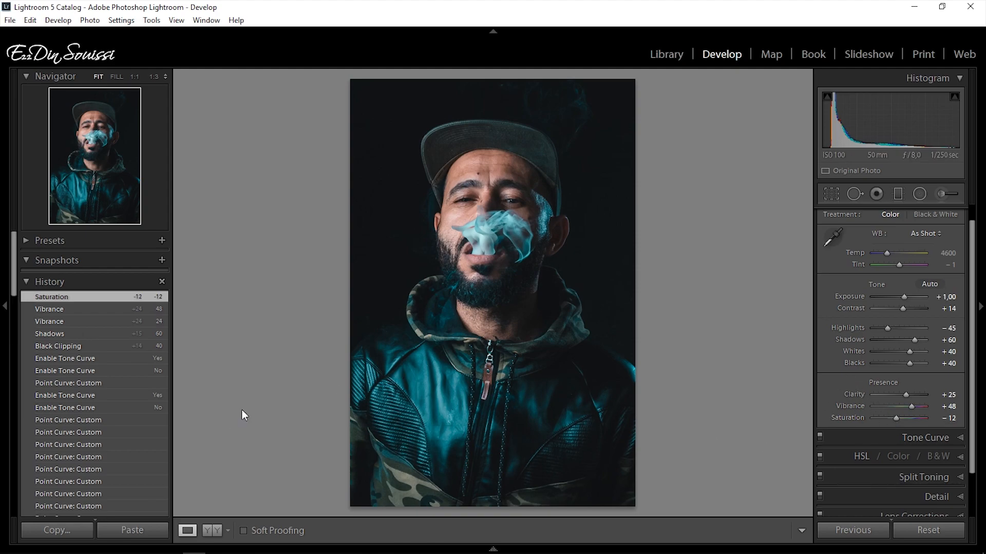
- Compare the edited photo side by side with the original and return to the single-photo view
click(210, 529)
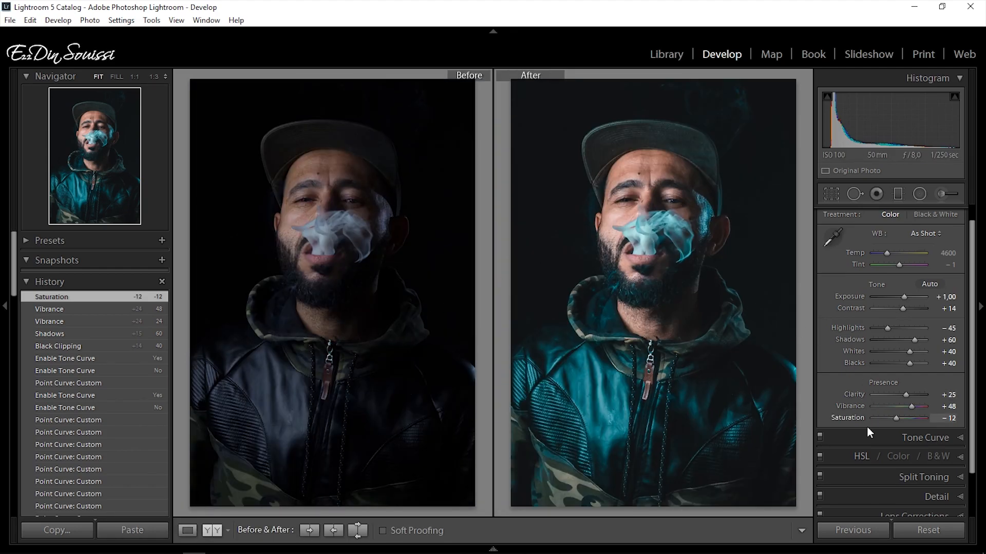
click(187, 530)
- Set the Split Toning shadows to hue 240 and saturation 10
scroll(863, 380, down, 3)
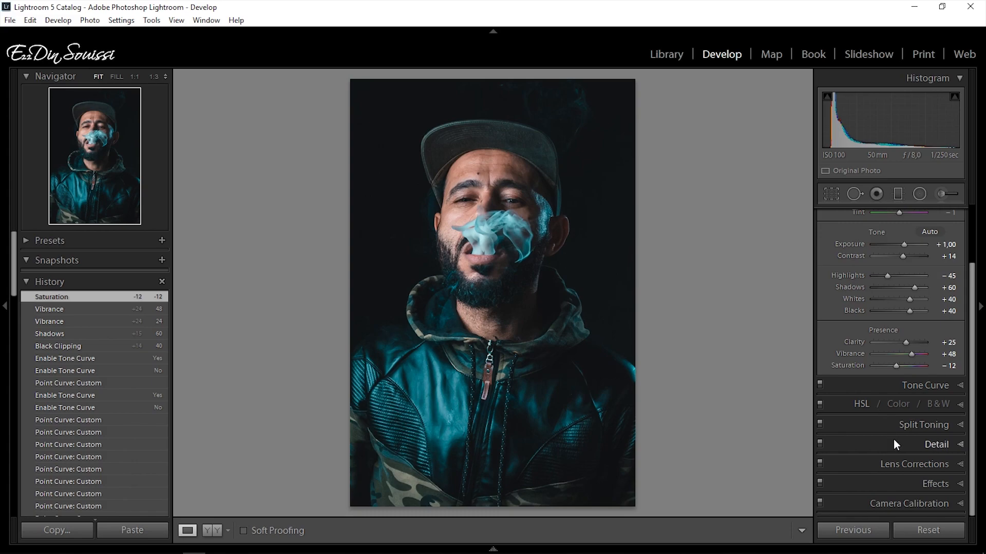
click(889, 423)
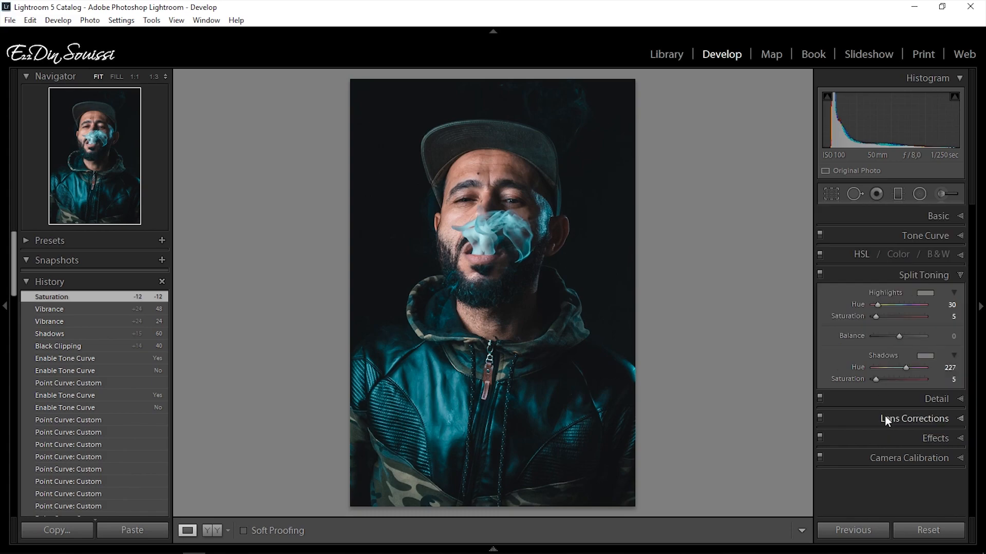
key(Up)
key(Up)
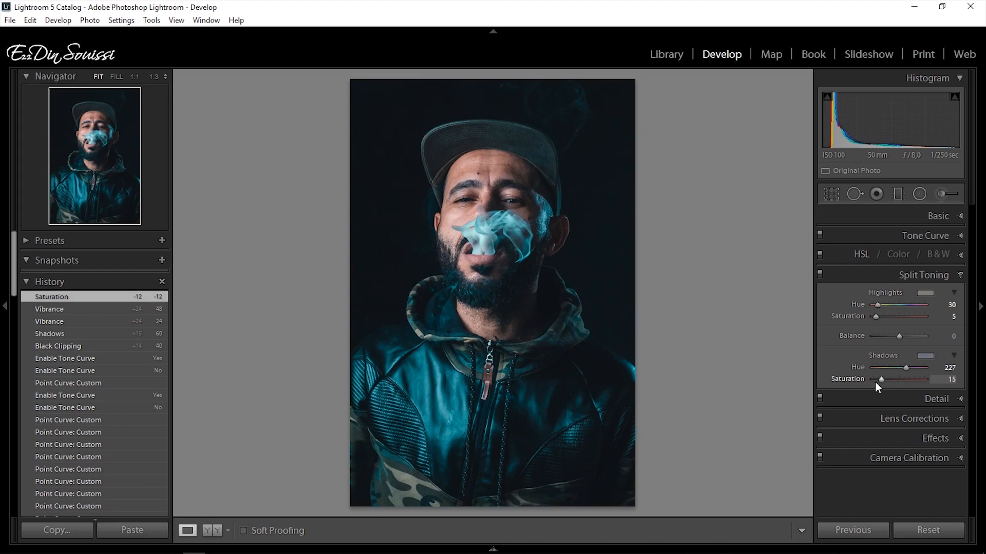
drag(906, 368, 903, 369)
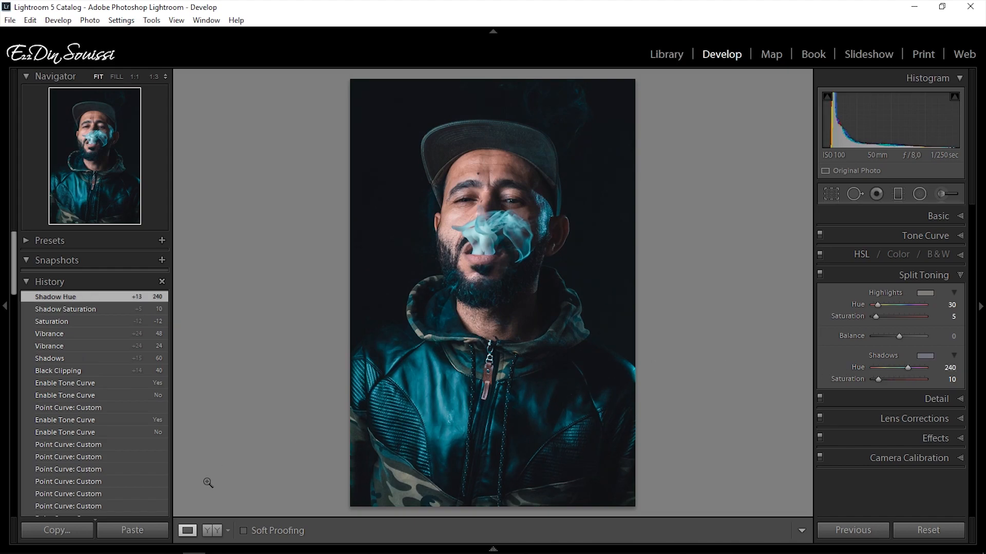
- Lower the Highlights in the Basic adjustments to -57
click(903, 274)
click(923, 218)
drag(888, 344, 885, 346)
- Add a radial filter around the man's head and upper chest, with its effect sliders reset to 0 and the mask inverted
click(919, 194)
drag(484, 229, 584, 378)
drag(484, 230, 491, 241)
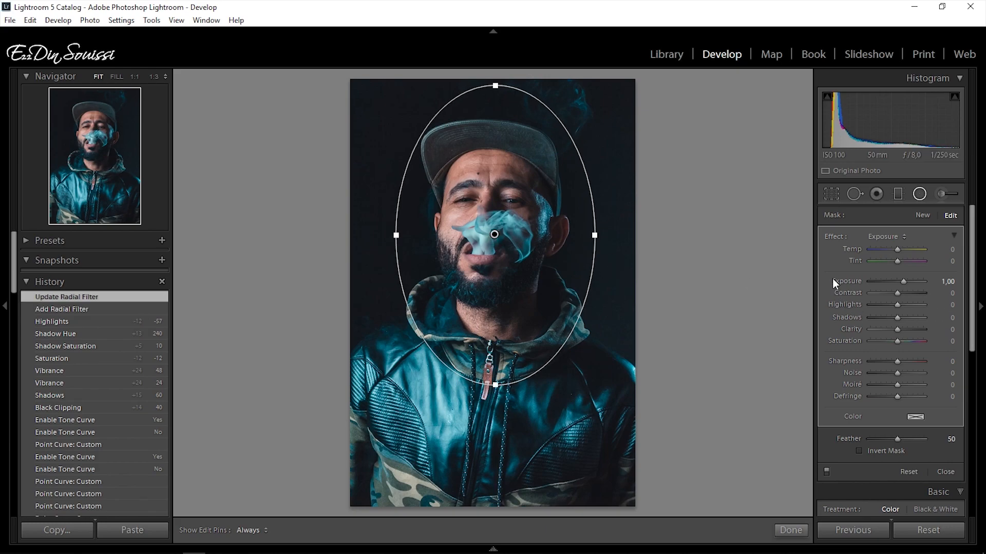
double_click(832, 235)
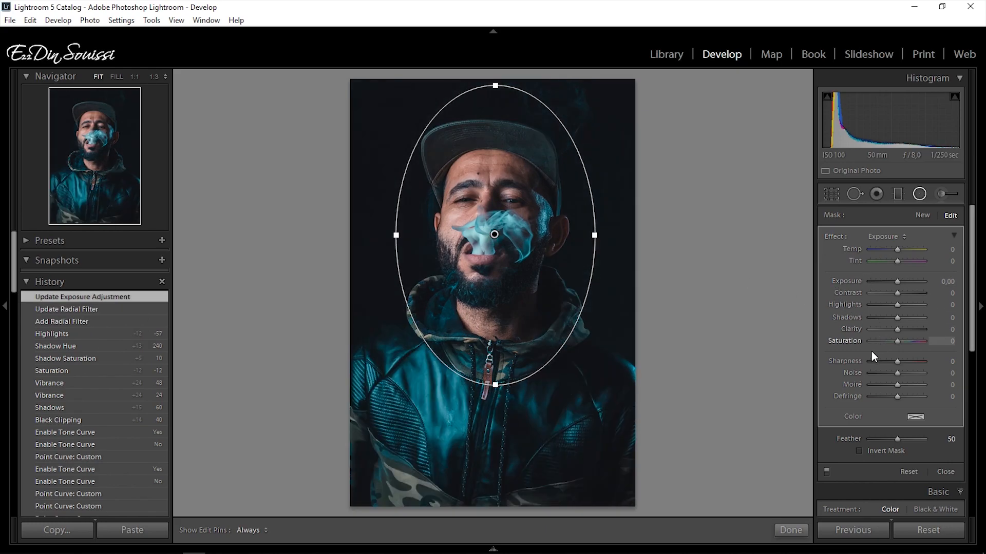
click(871, 450)
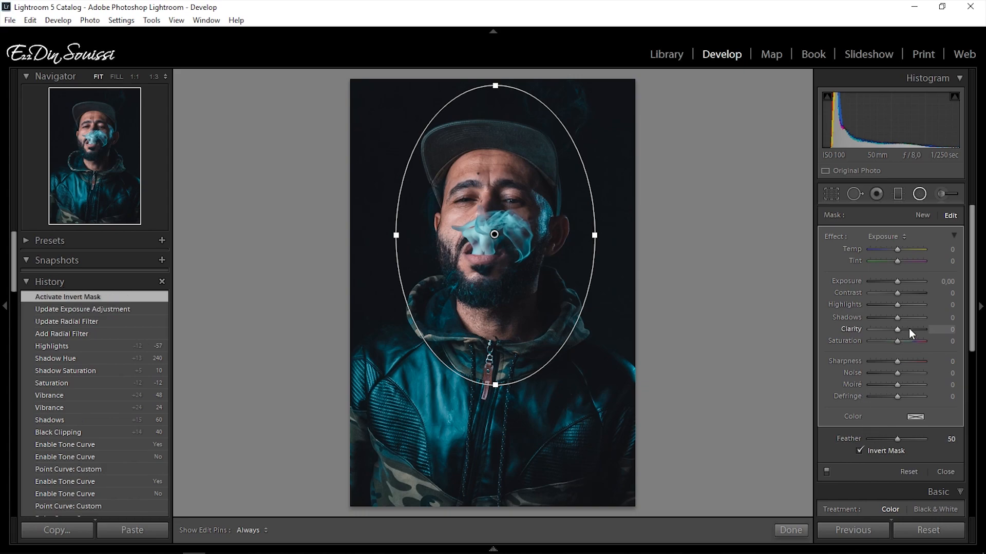
- Set the radial filter's Clarity to 24, Shadows to 40 and Contrast to -22, with Highlights reset to 0
drag(908, 328, 903, 328)
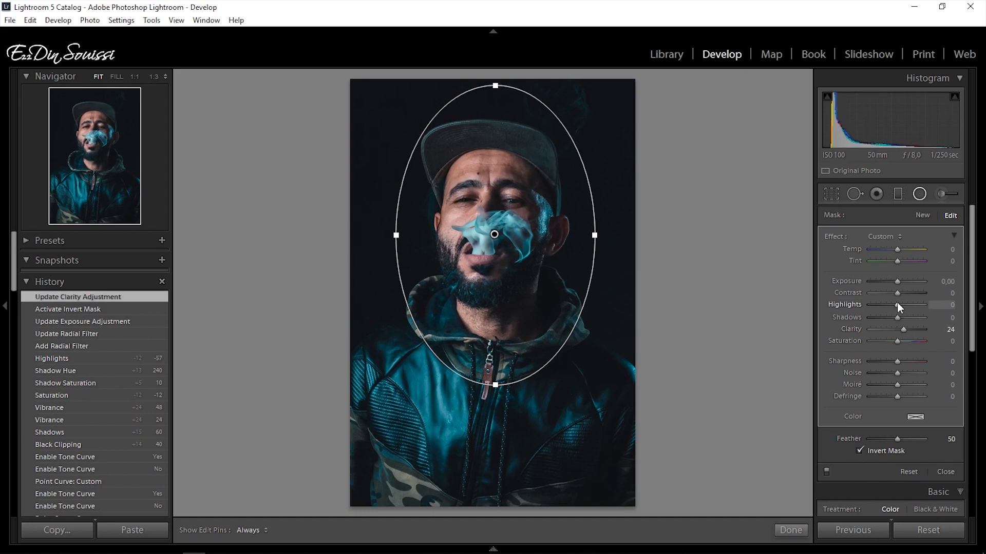
mouse_move(907, 303)
mouse_down()
mouse_move(895, 305)
mouse_move(905, 319)
mouse_up()
double_click(896, 306)
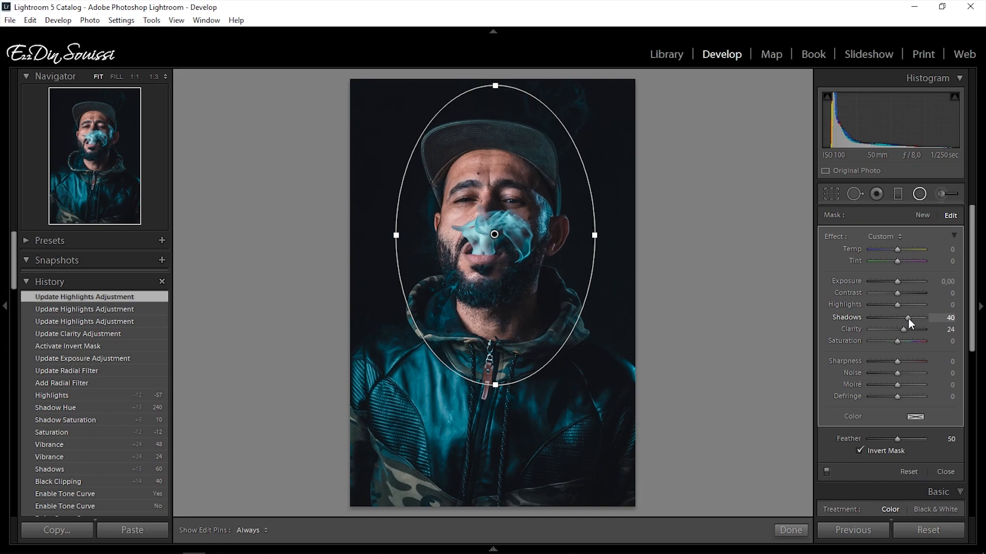
drag(907, 318, 892, 292)
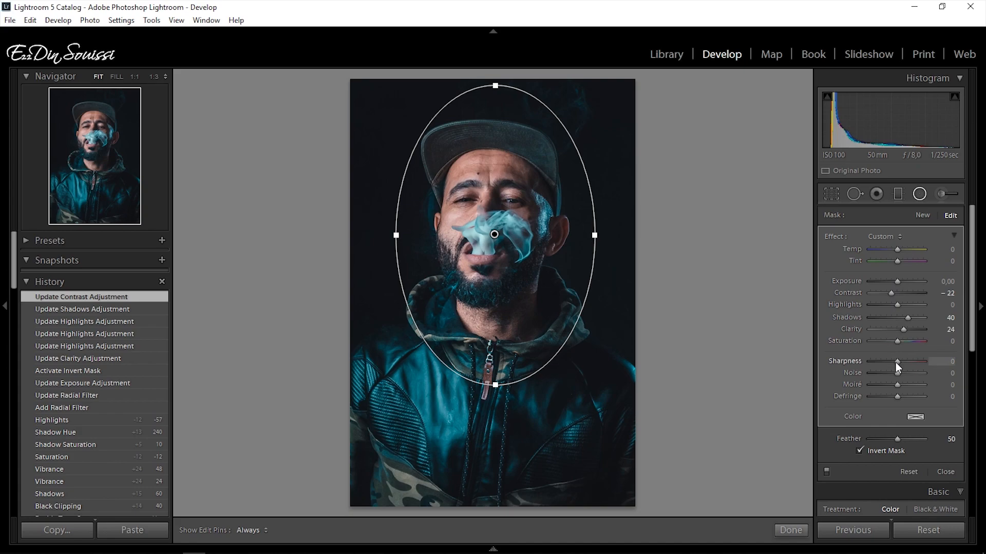
- Set the radial filter's Sharpness to 29 and Noise to 6, and finish editing the filter
drag(897, 361, 905, 362)
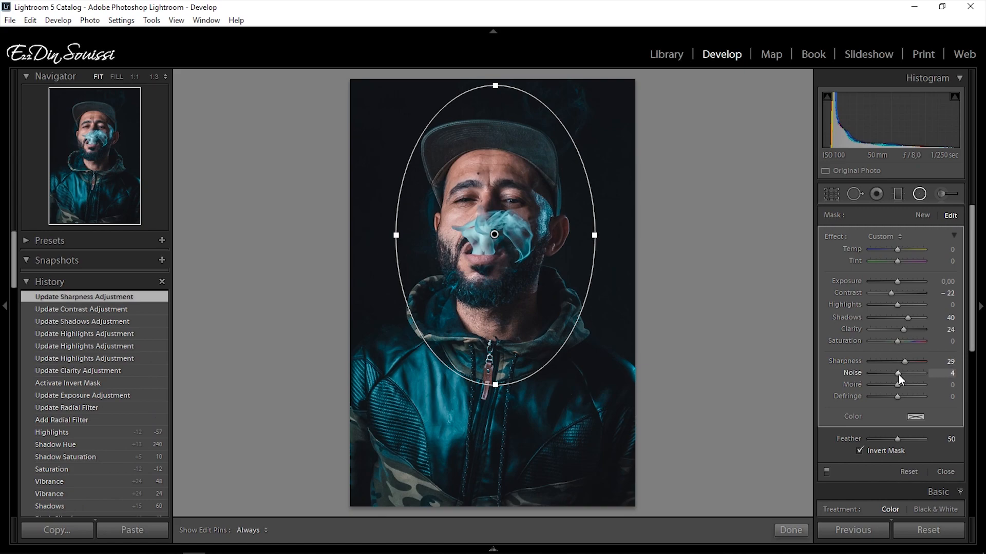
drag(898, 374, 899, 375)
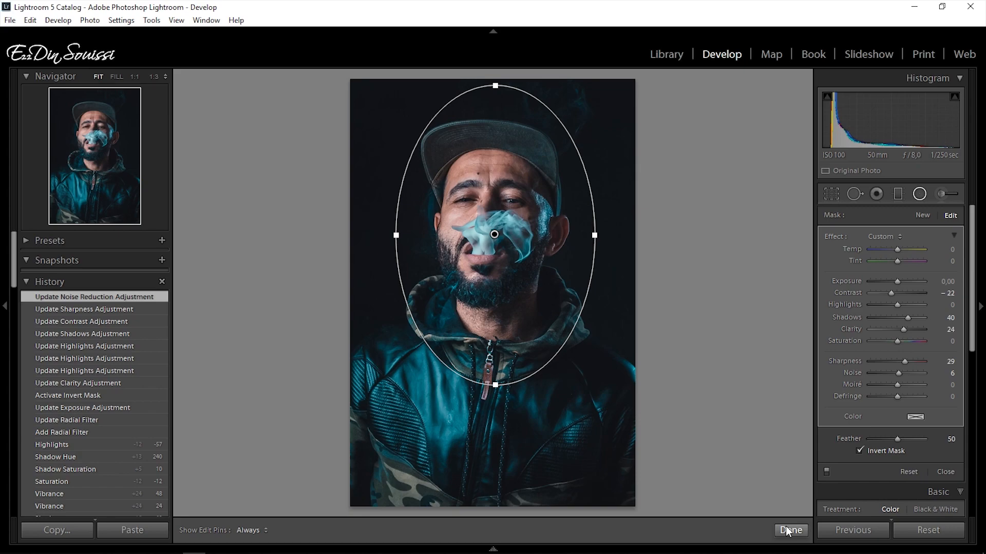
click(789, 532)
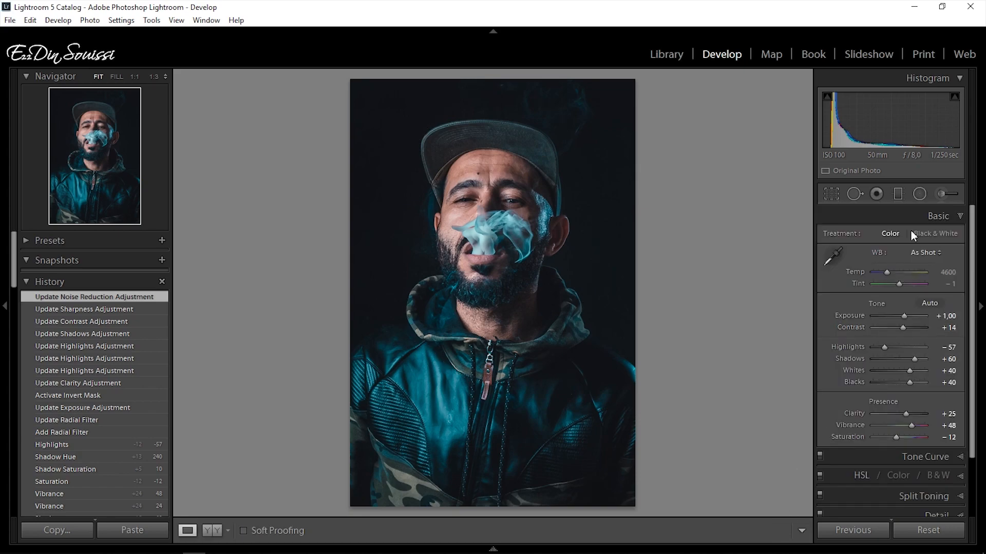
scroll(866, 414, down, 1)
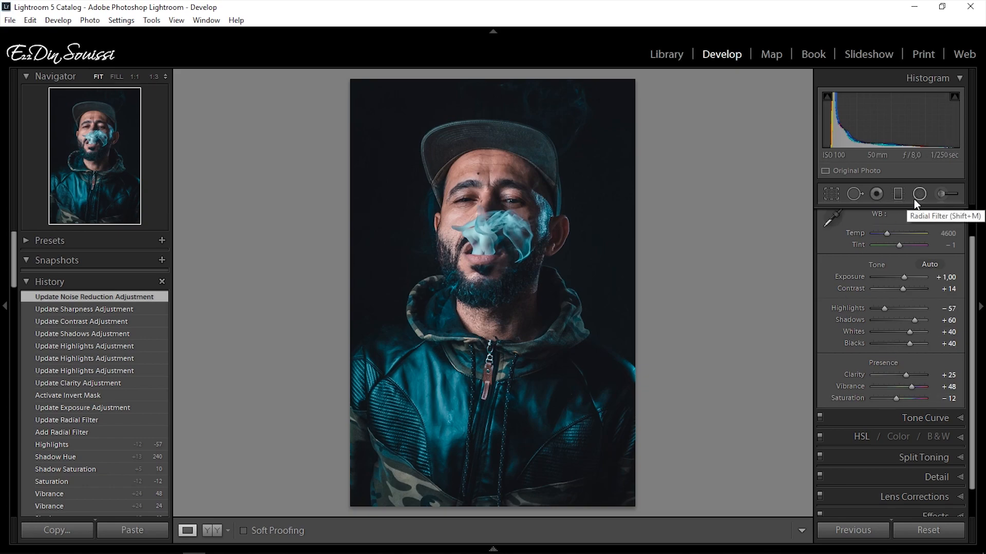
click(939, 194)
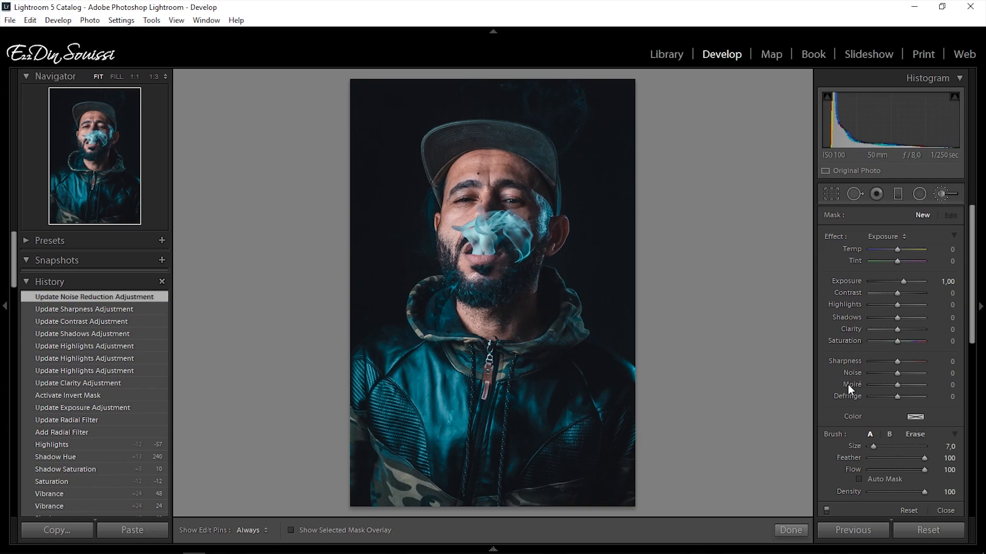
click(791, 530)
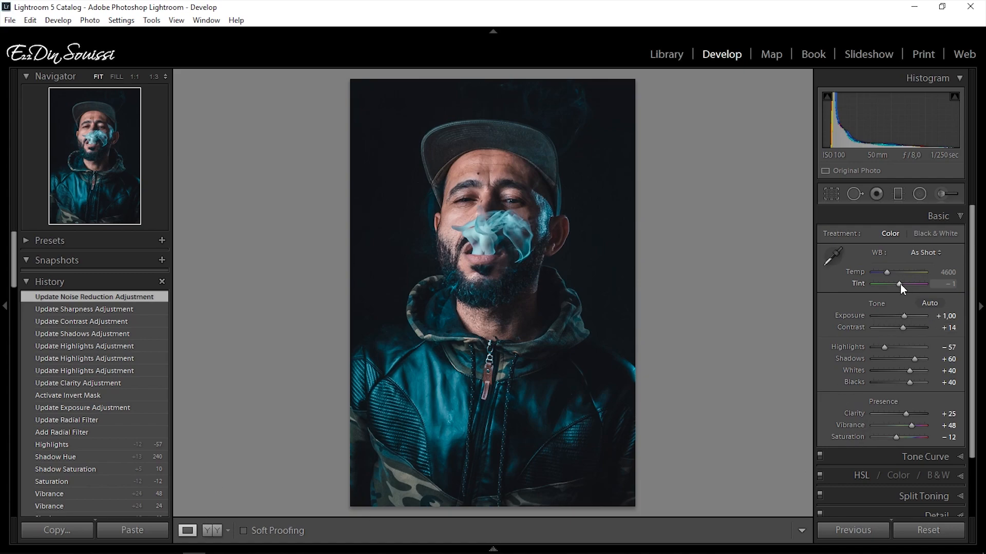
- Set the white balance Tint to -11 and Temp to 4850 in the Basic adjustments
drag(900, 283, 898, 285)
drag(885, 274, 884, 274)
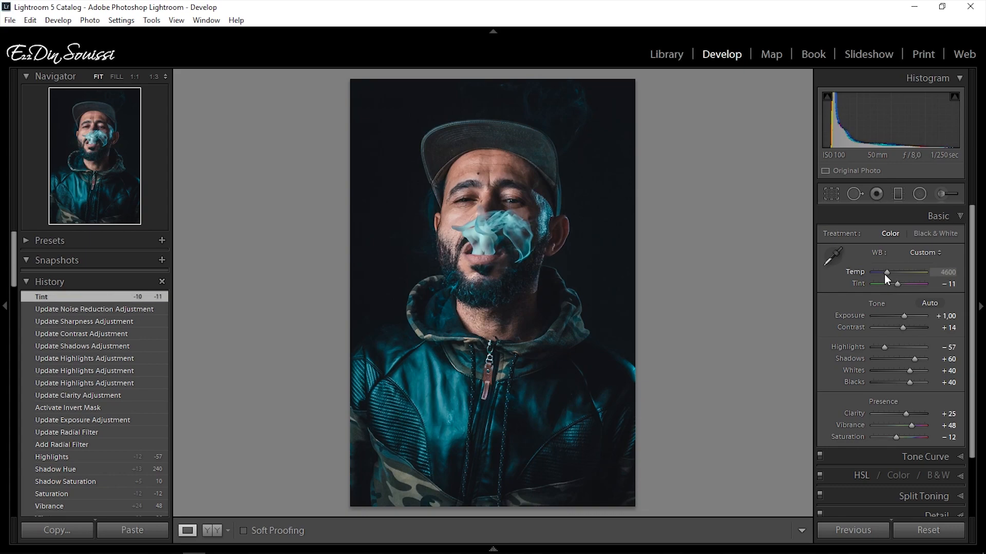
double_click(884, 274)
key(Up)
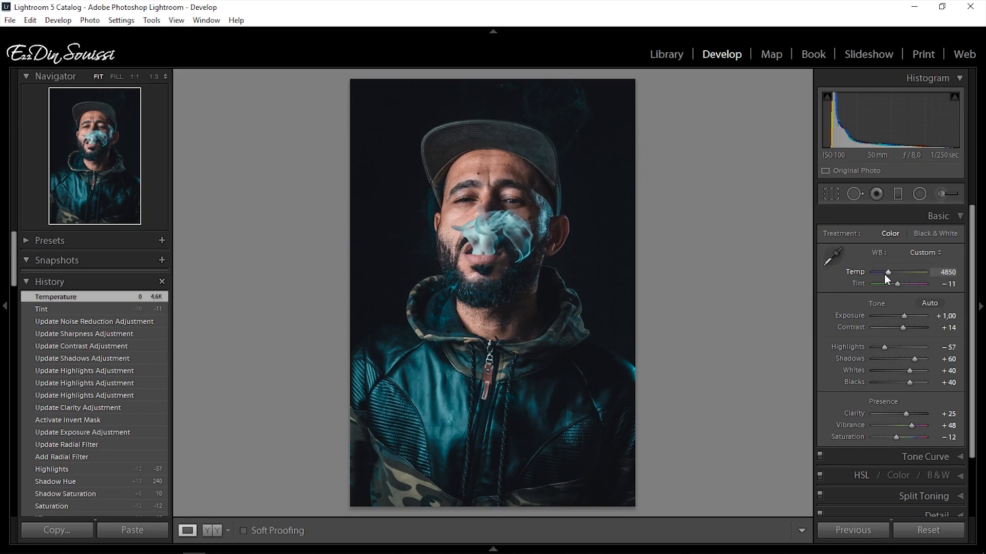
- Compare the final edit side by side with the original photo, hiding the adjustment controls to enlarge the view
click(220, 529)
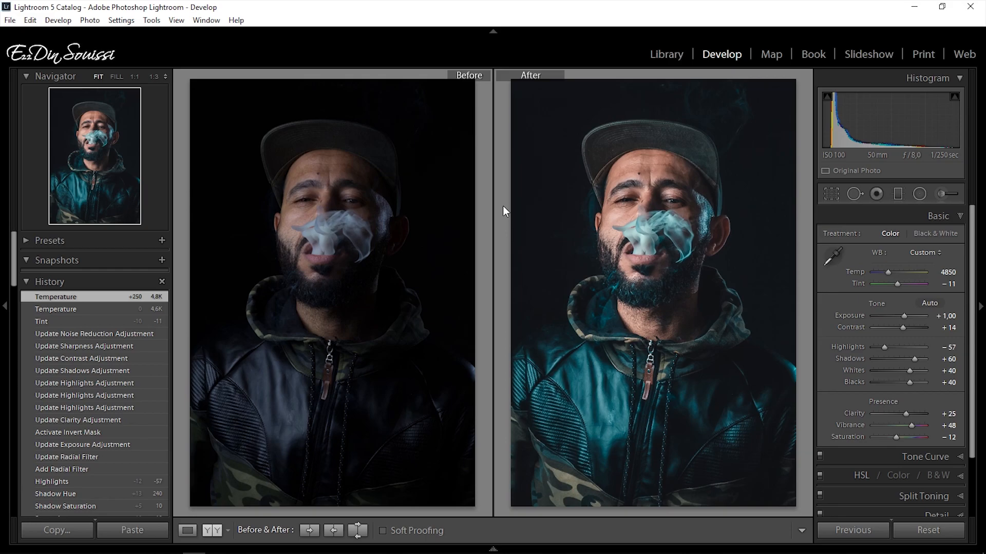
click(979, 542)
click(979, 543)
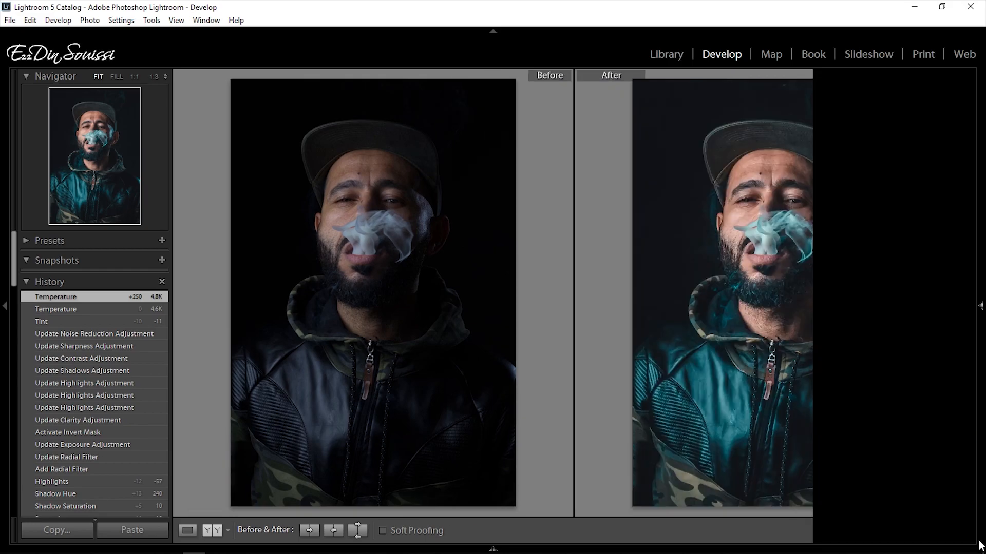